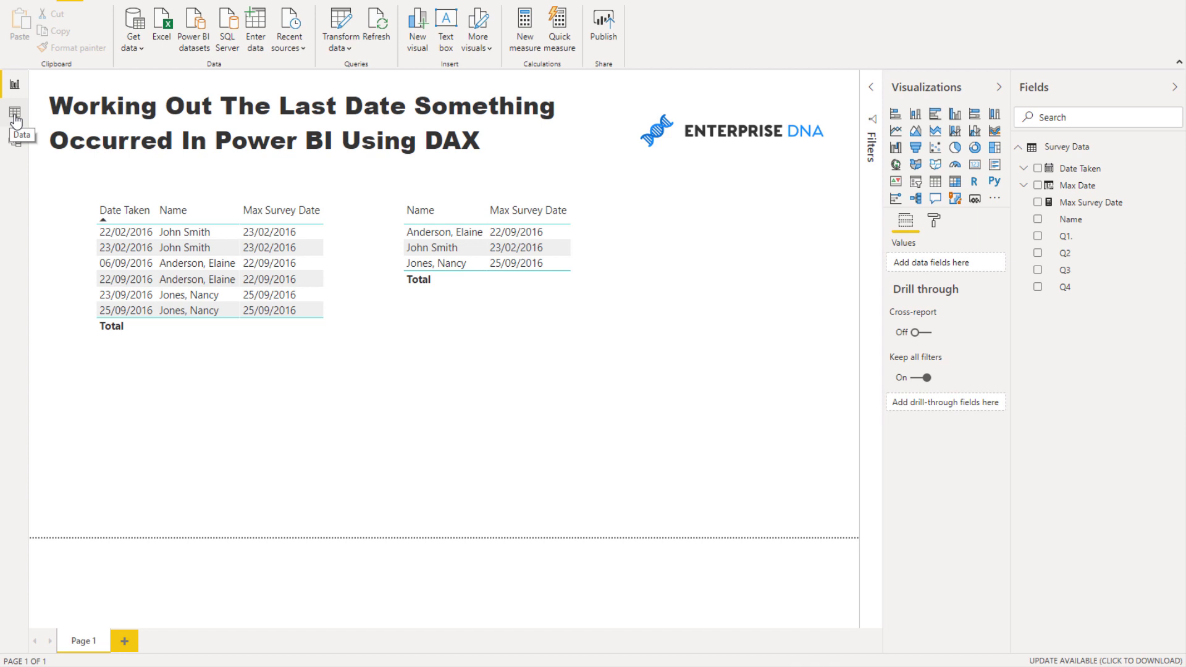
Open the Survey Data table and view the Max Date column's MAXX formula.
left_click(14, 113)
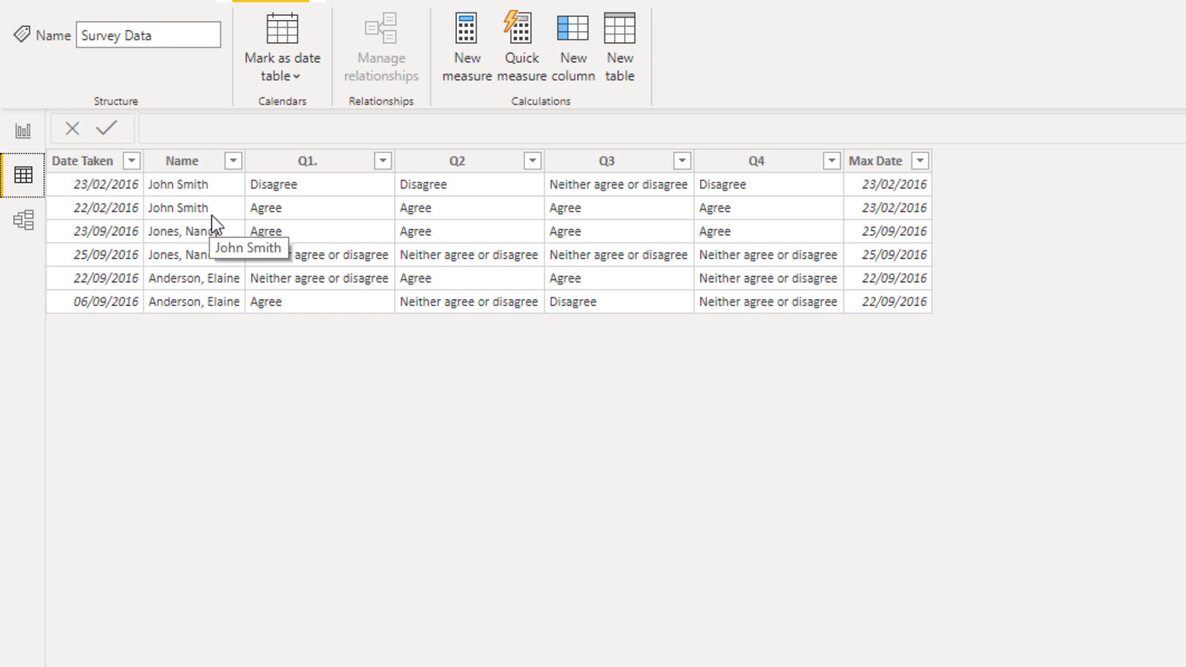
left_click(893, 163)
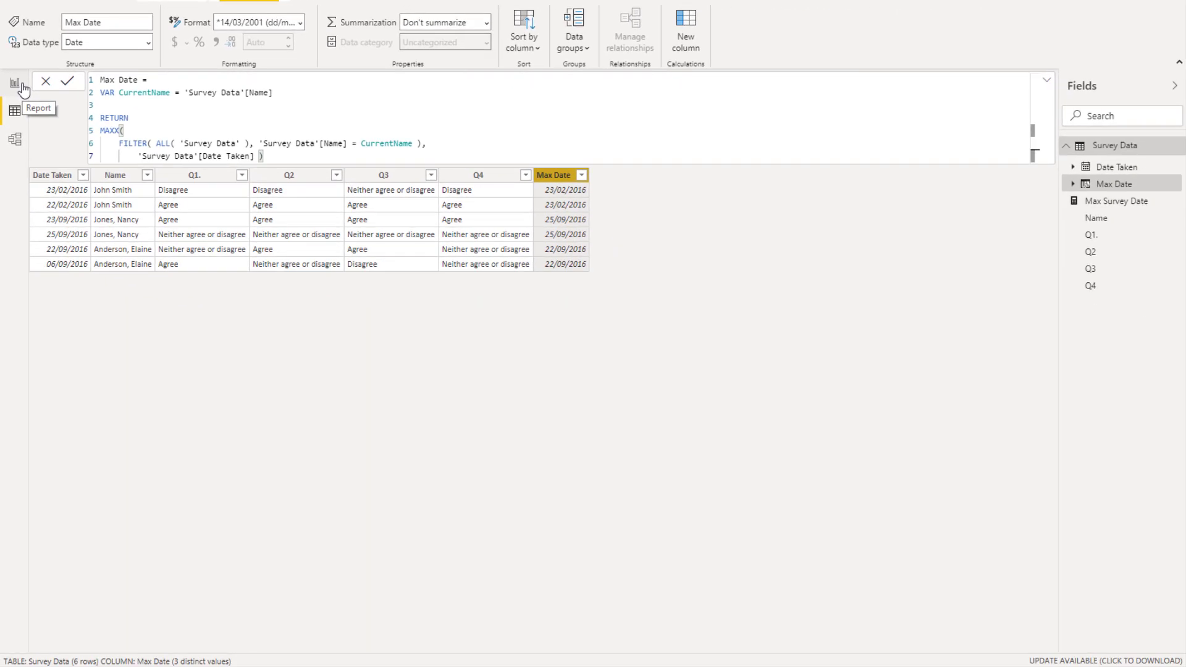
Back on the report page, put the Name/Max Survey Date table left and the detailed table right.
left_click(22, 87)
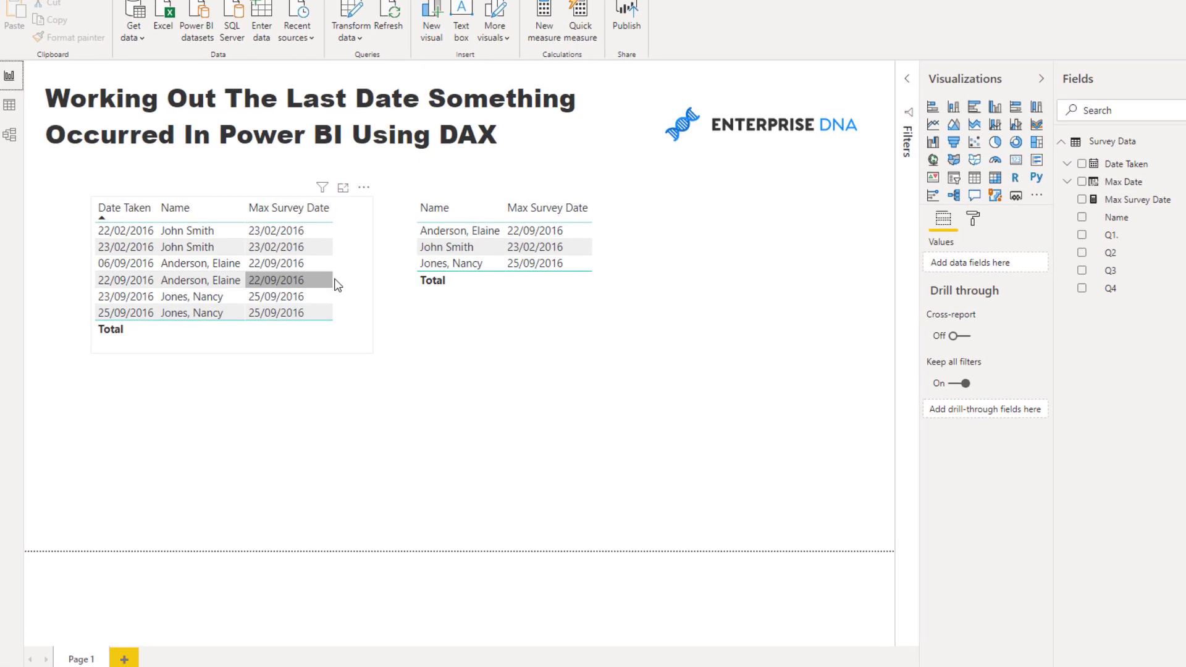
left_click(355, 278)
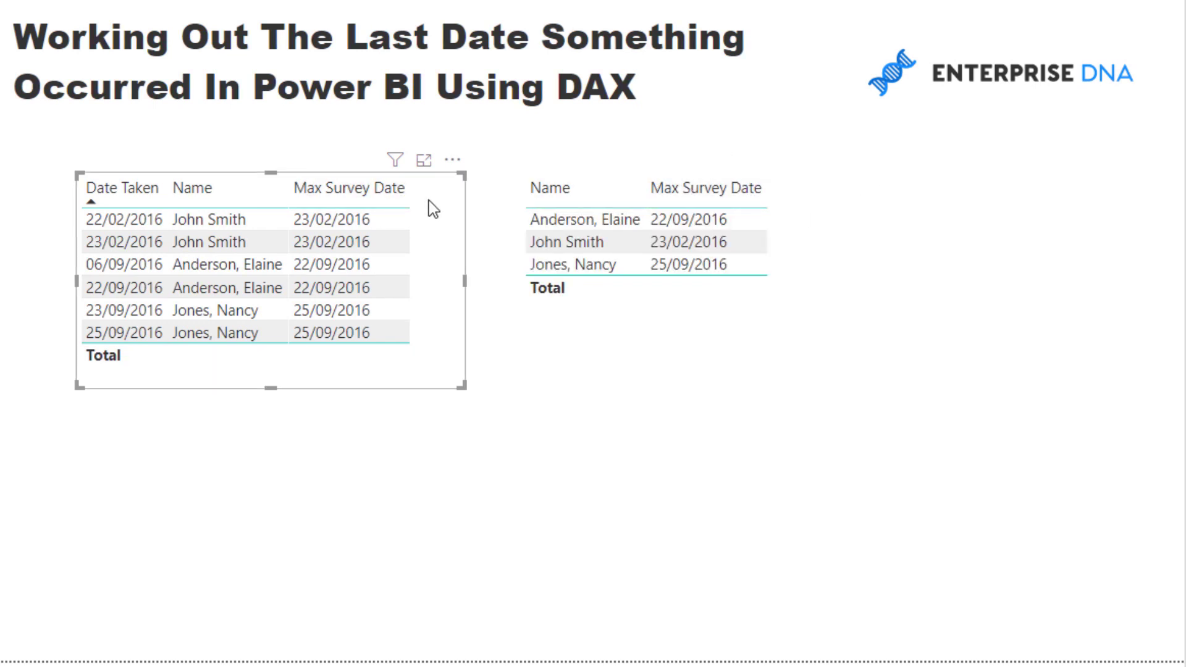
left_click_drag(452, 179, 1149, 172)
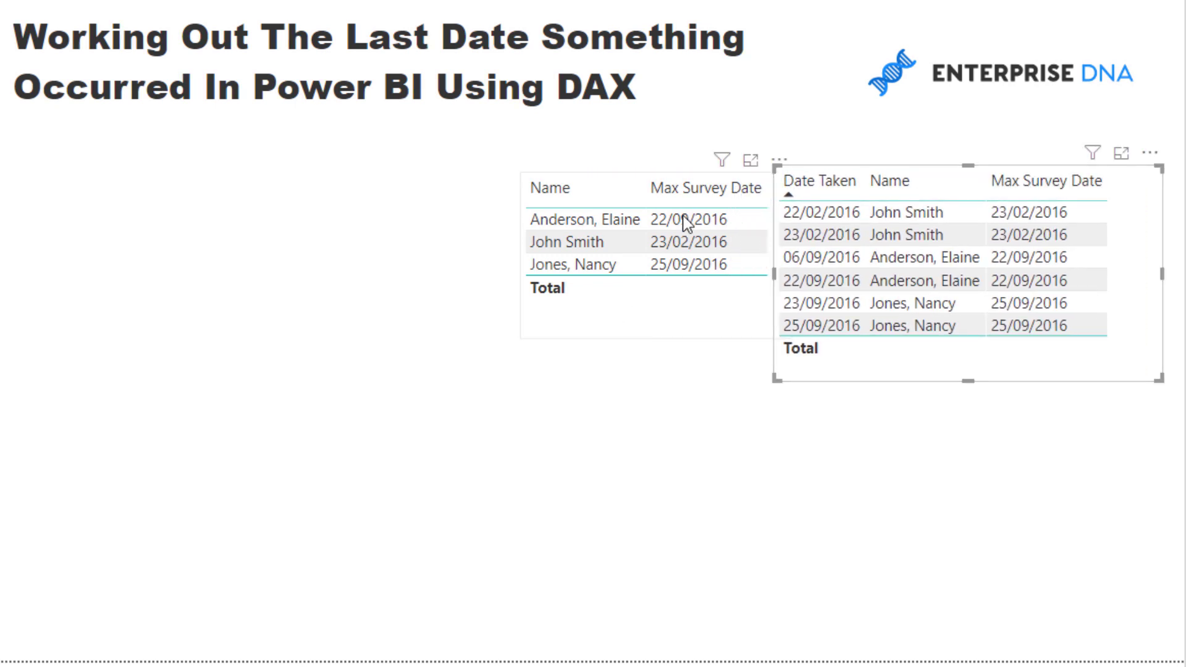
left_click(765, 160)
left_click_drag(780, 171, 411, 170)
left_click_drag(1146, 159, 972, 162)
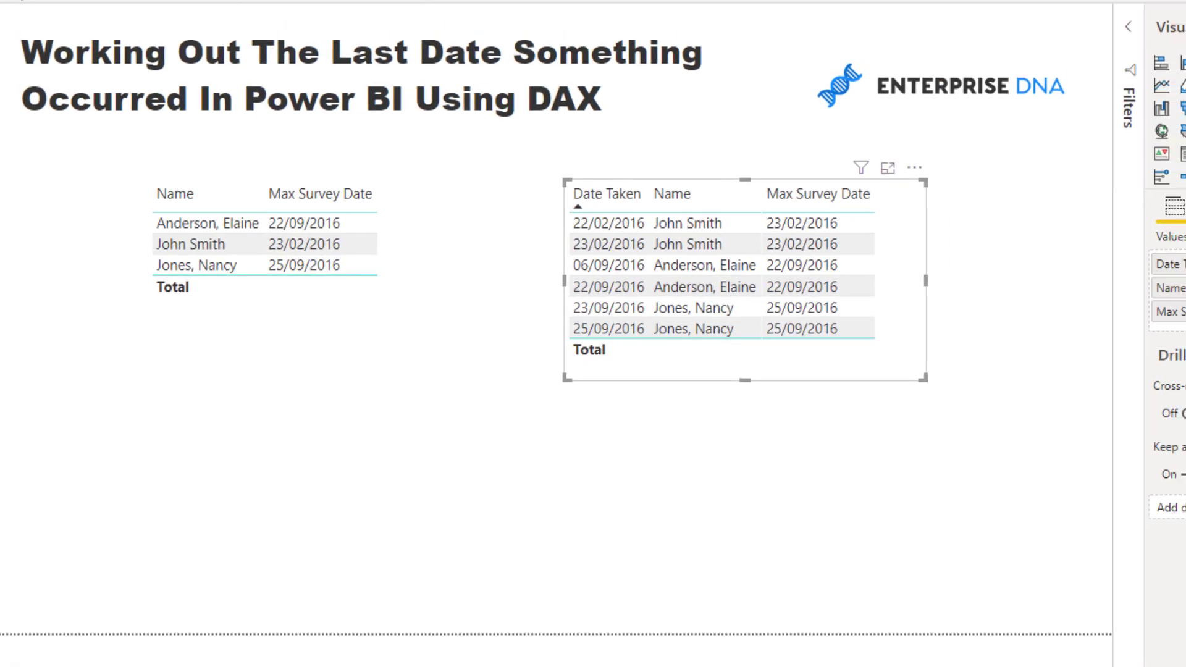
Show the Max Survey Date formula and highlight its CurrentName variable, FILTER, ALL and name condition.
left_click(1079, 204)
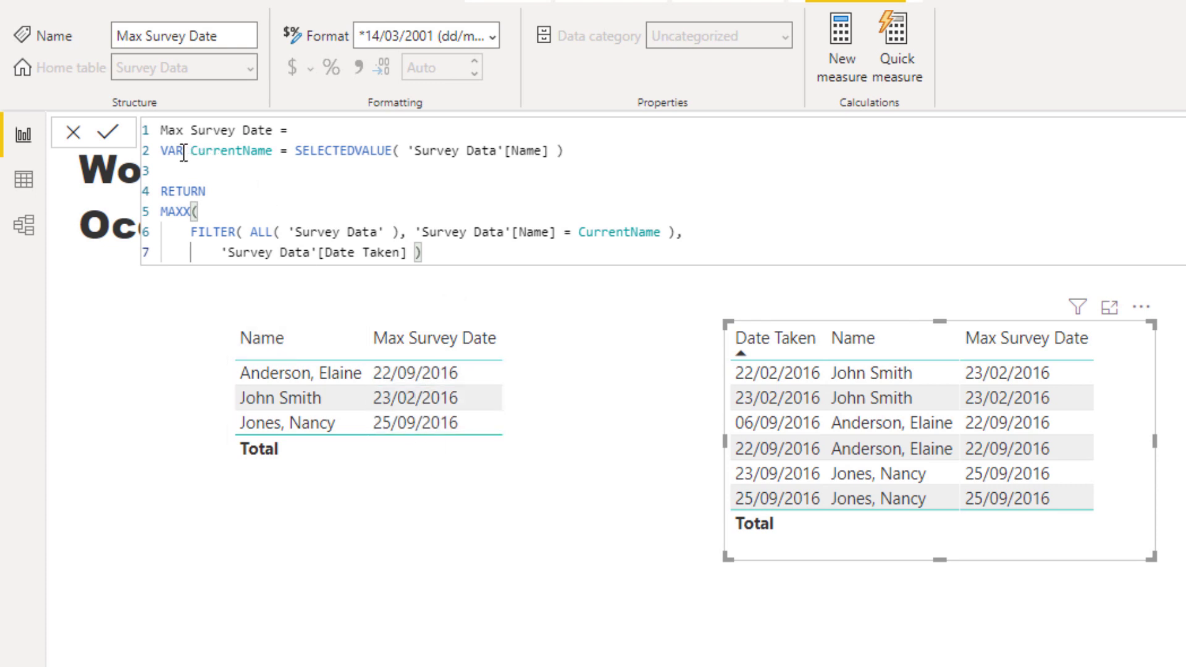
left_click_drag(197, 153, 731, 146)
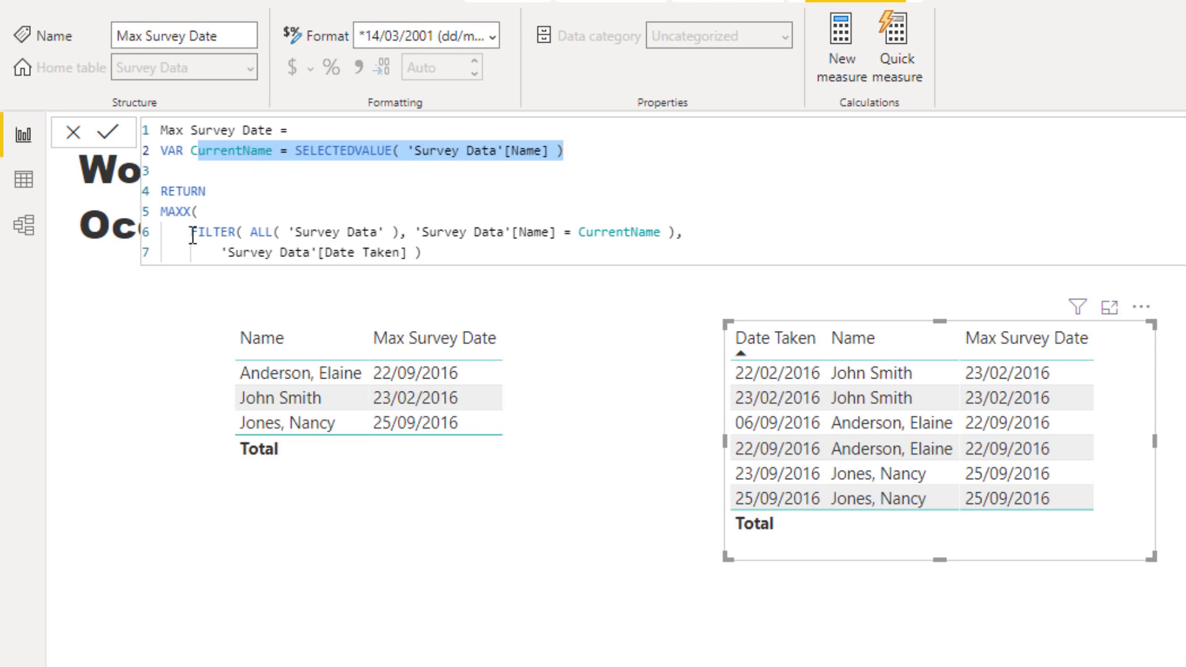
left_click_drag(191, 233, 685, 234)
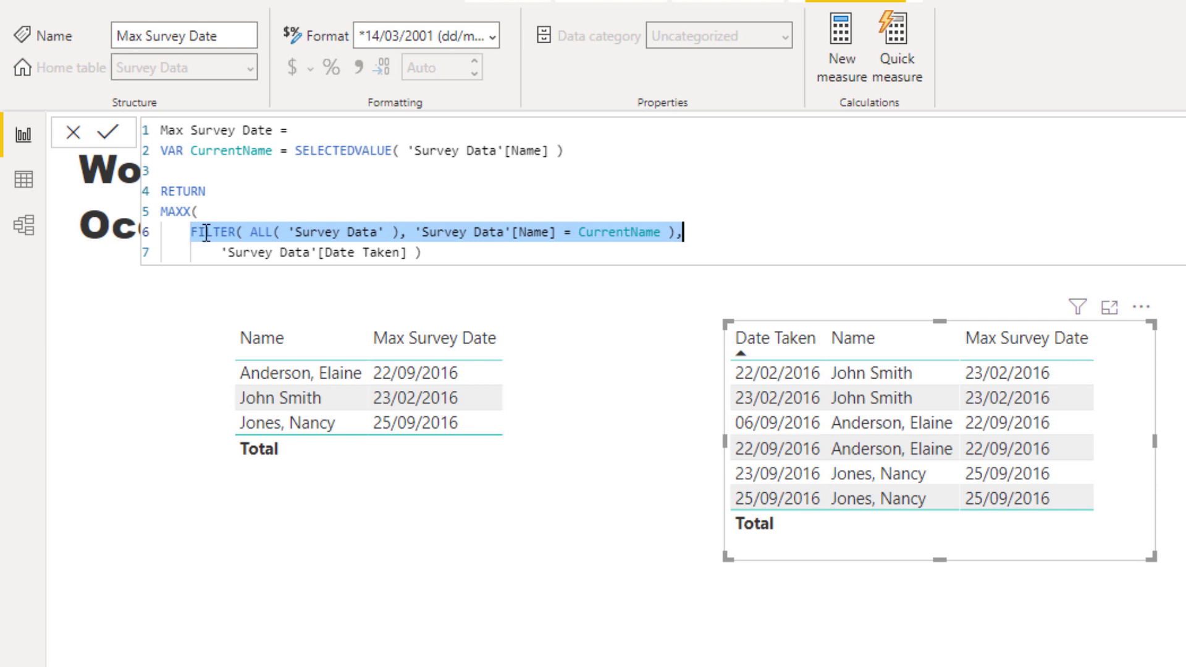
left_click(252, 232)
left_click_drag(253, 232, 399, 232)
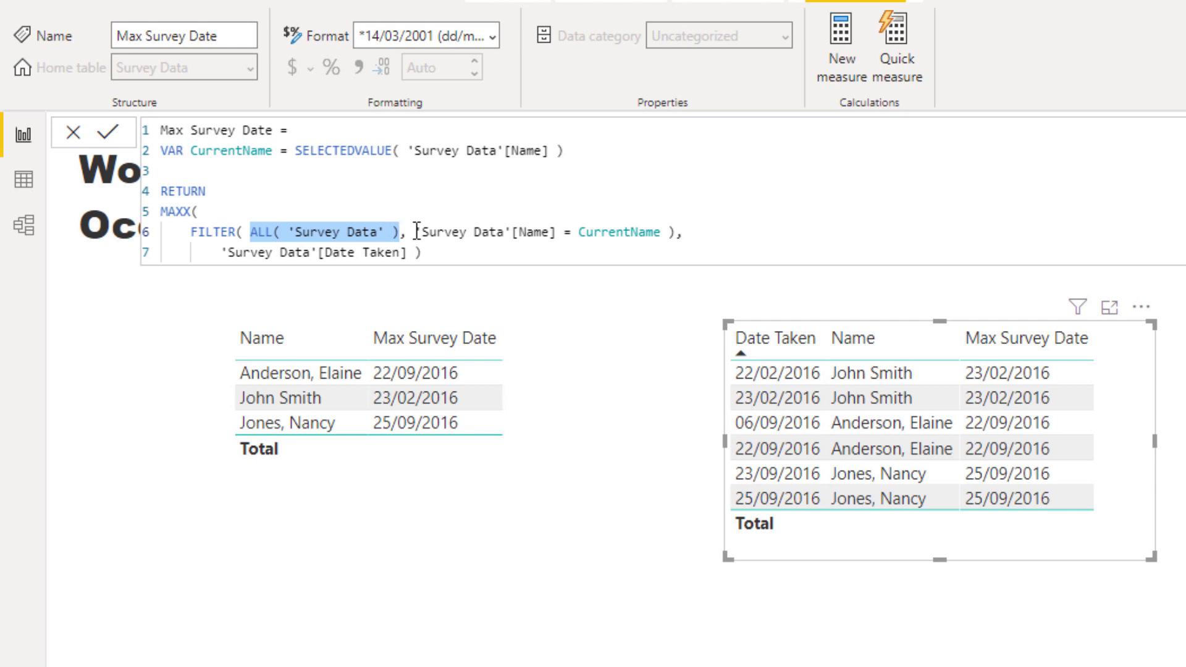
left_click_drag(415, 233, 660, 233)
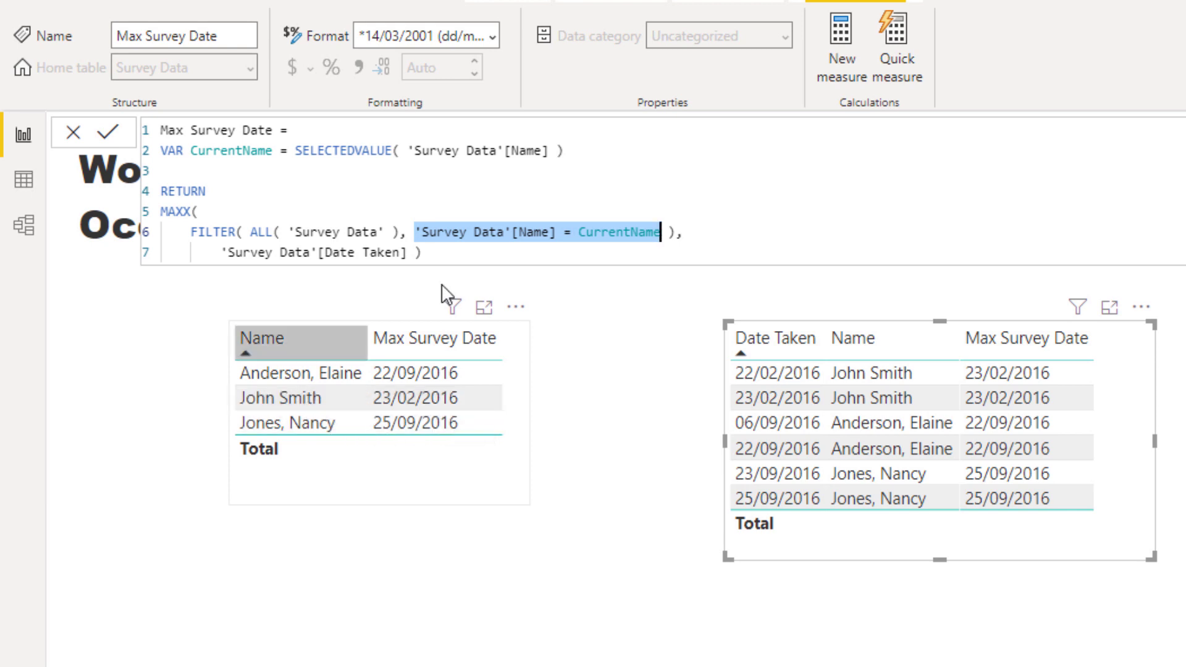
left_click(191, 232)
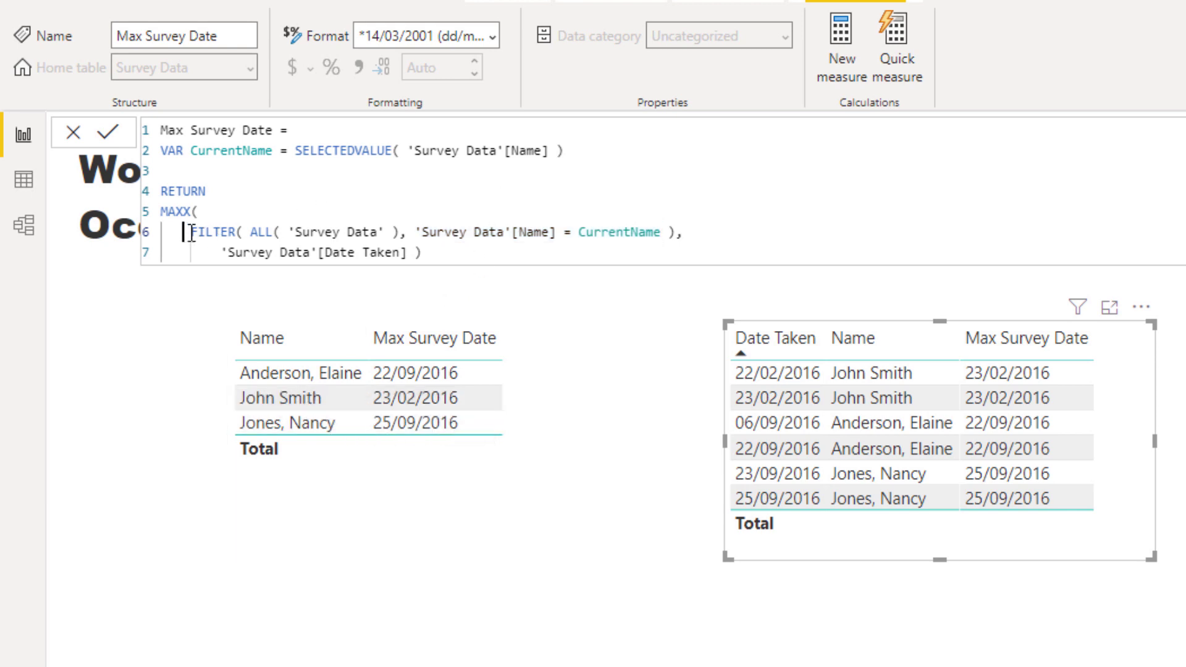
left_click_drag(191, 232, 683, 232)
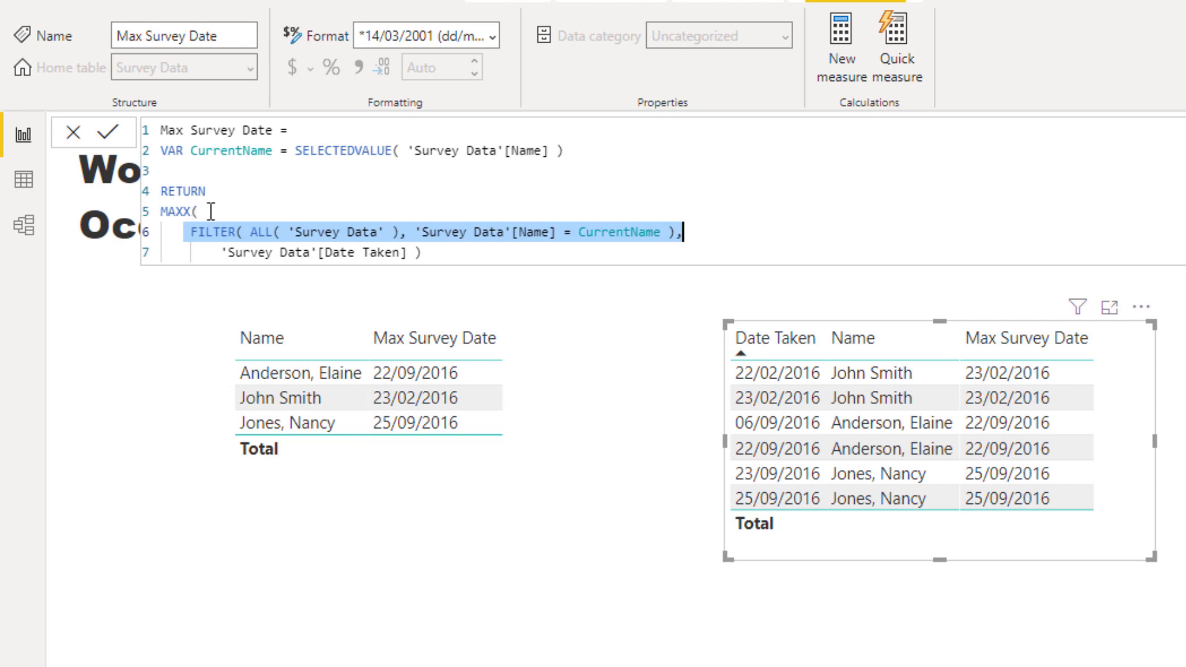
left_click_drag(199, 211, 143, 213)
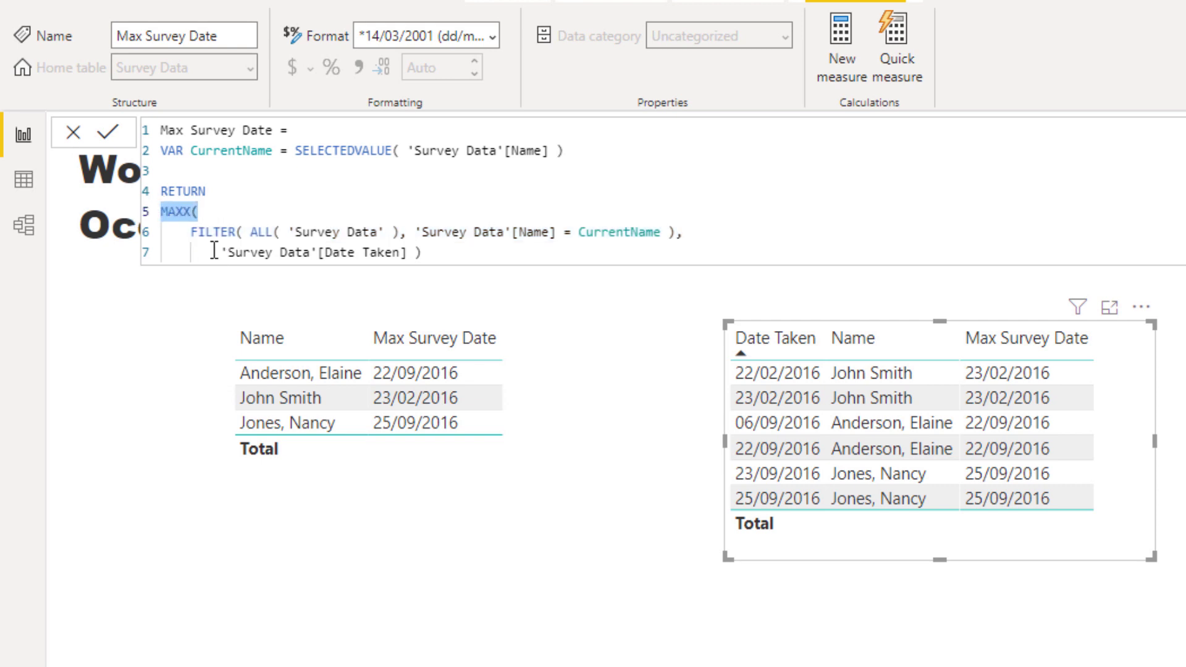
left_click_drag(212, 252, 431, 252)
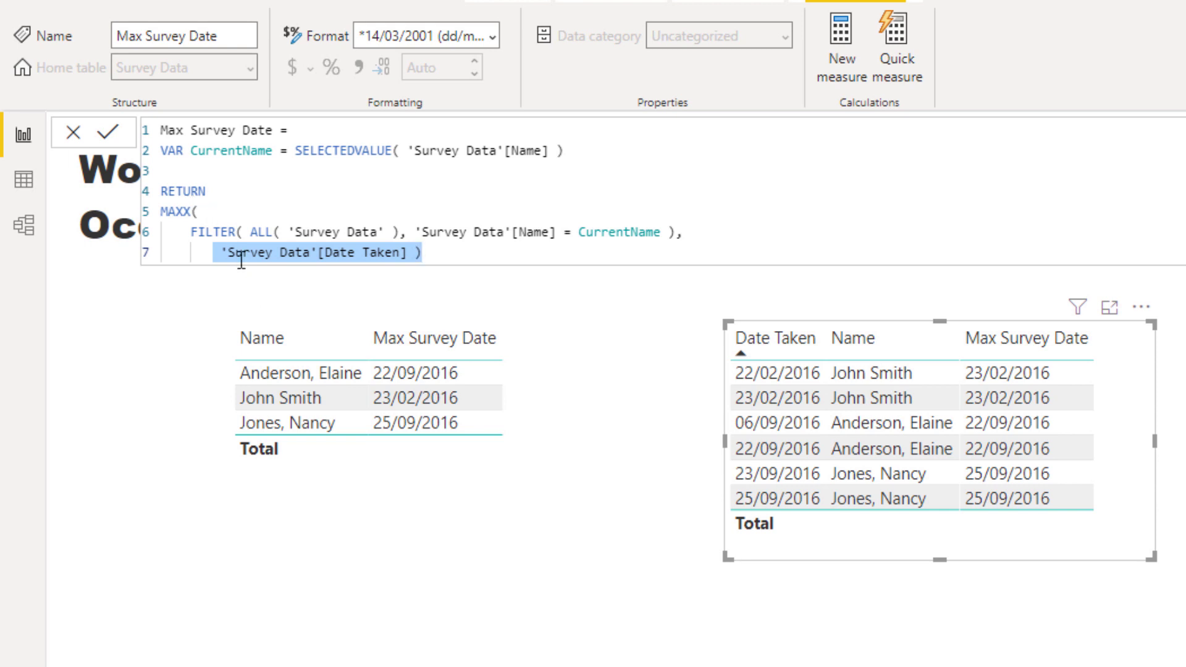
Subtract 7 days after [Date Taken] in Max Survey Date and apply it.
mouse_move(421, 376)
left_click(408, 253)
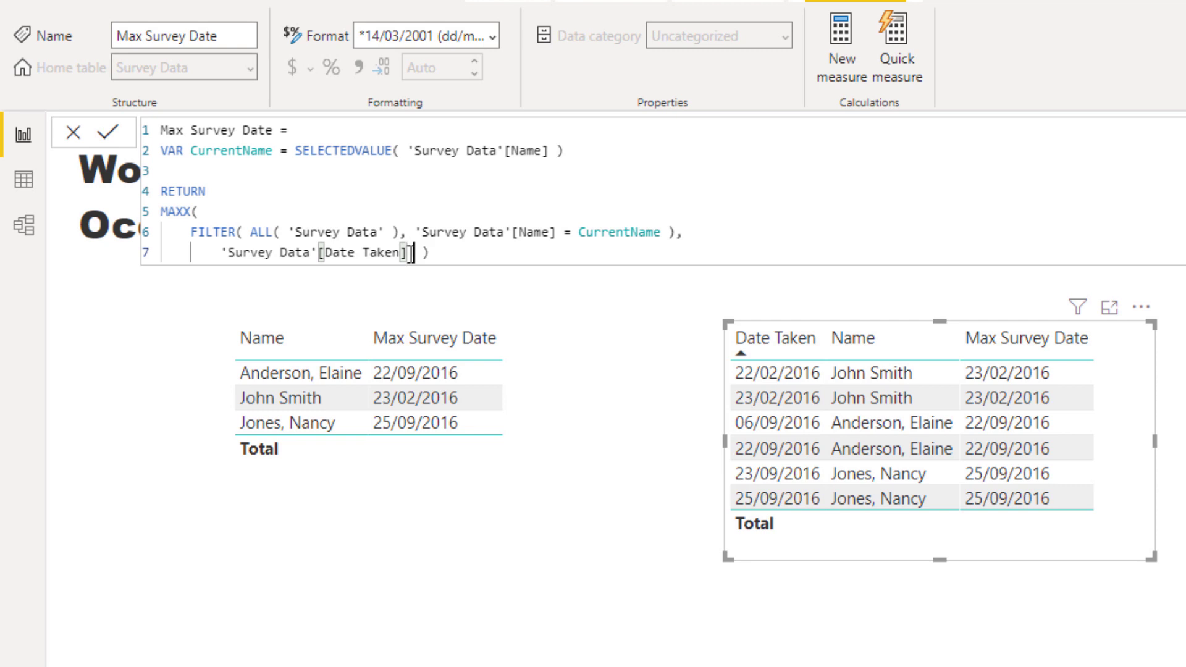
type("- 7")
key("Return")
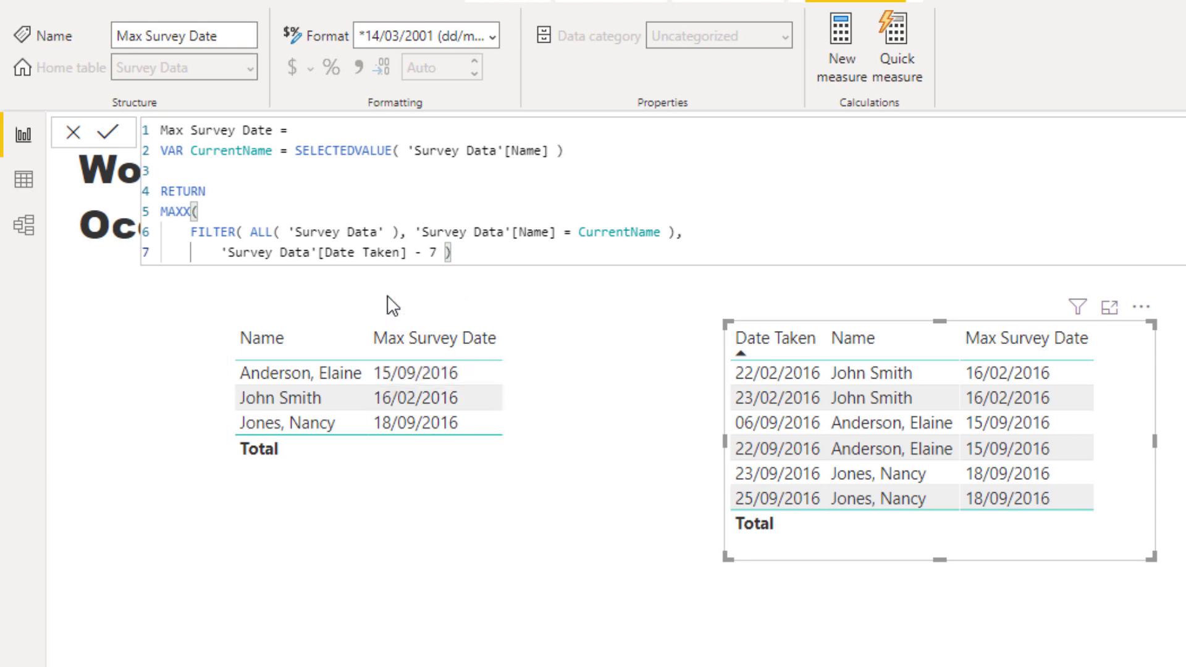
Remove the - 7 from the Max Survey Date formula.
left_click(439, 251)
key("BackSpace")
key("BackSpace")
key("BackSpace")
key("BackSpace")
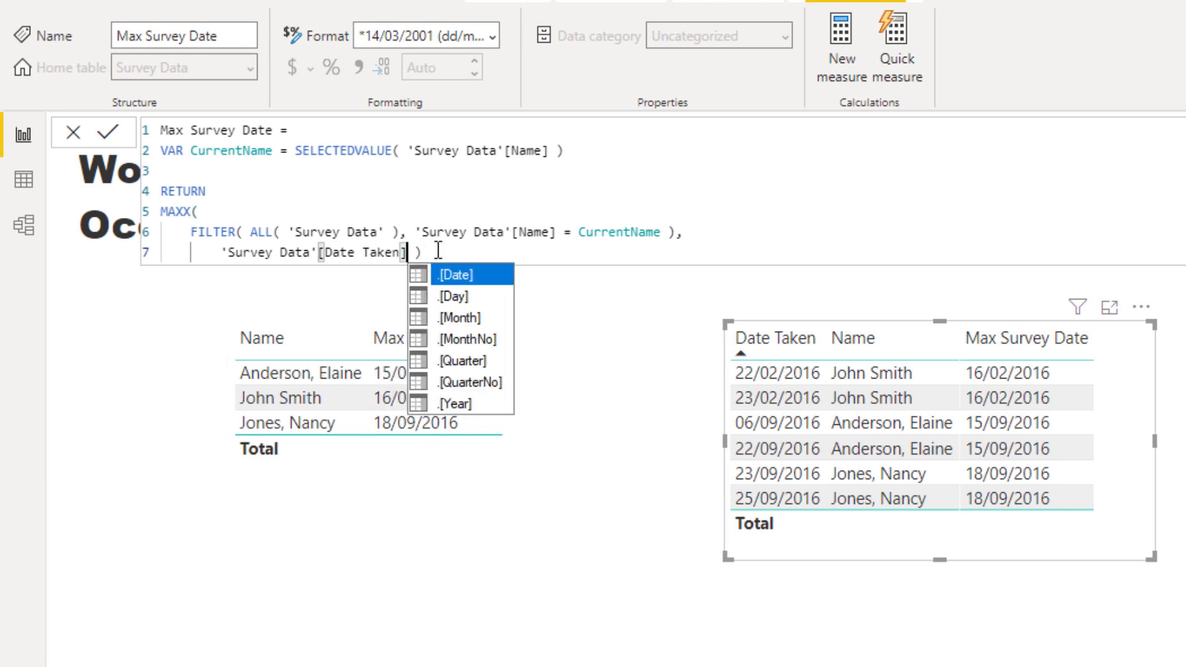
left_click(438, 251)
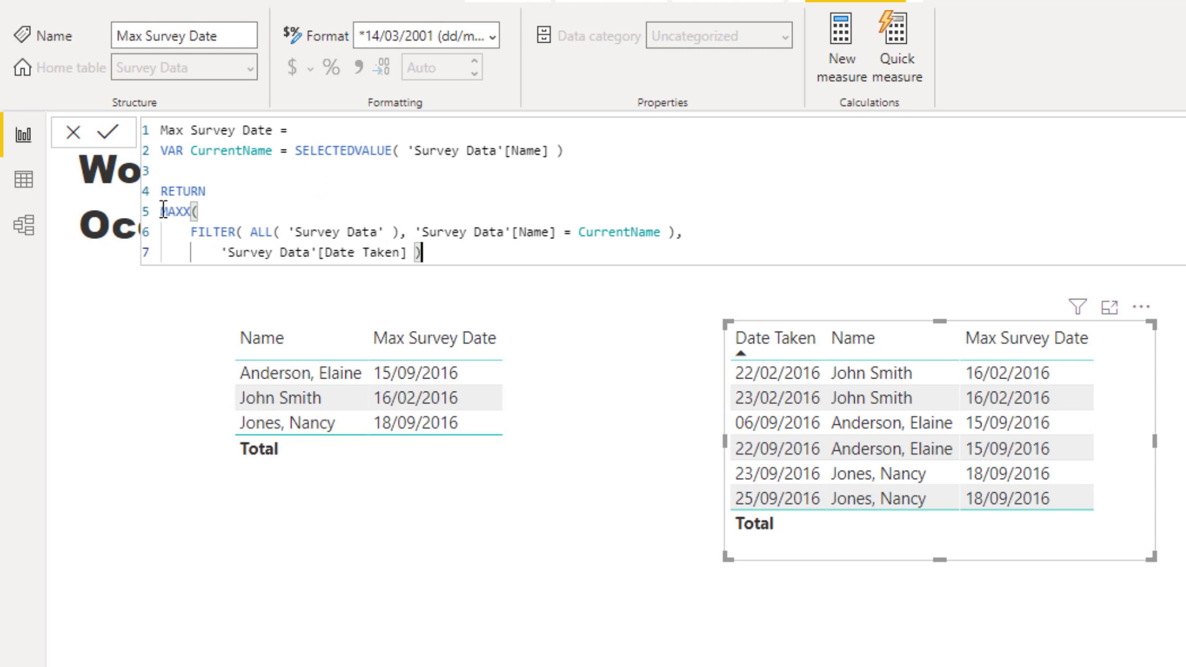
left_click_drag(163, 210, 437, 252)
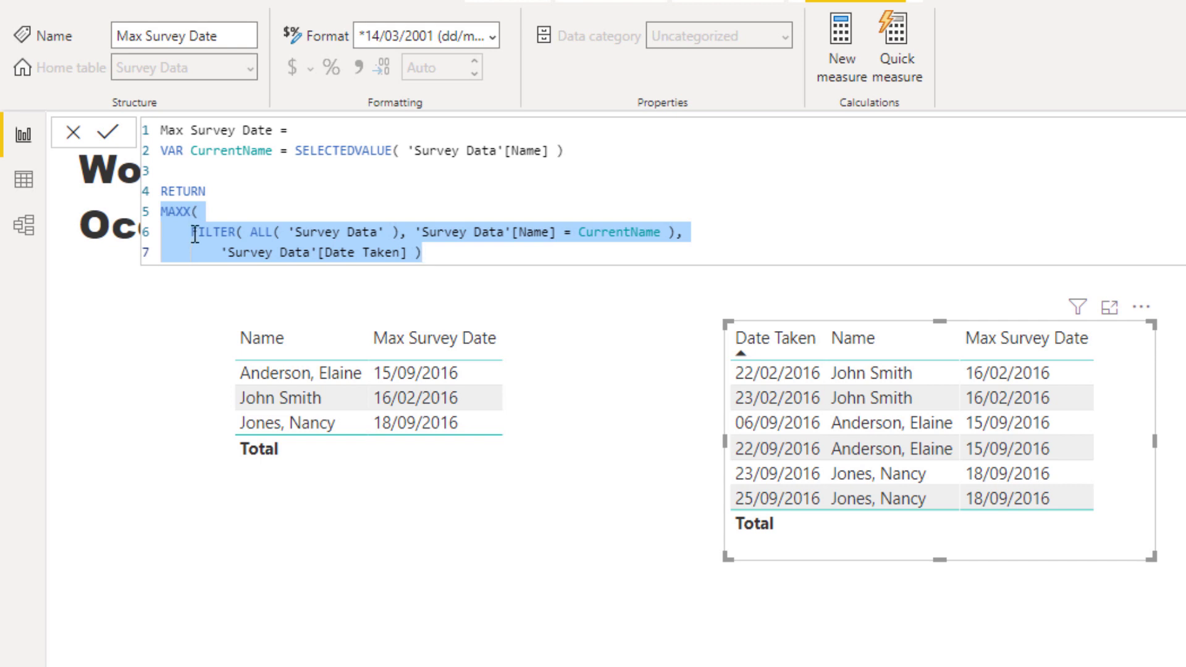
left_click_drag(178, 231, 684, 231)
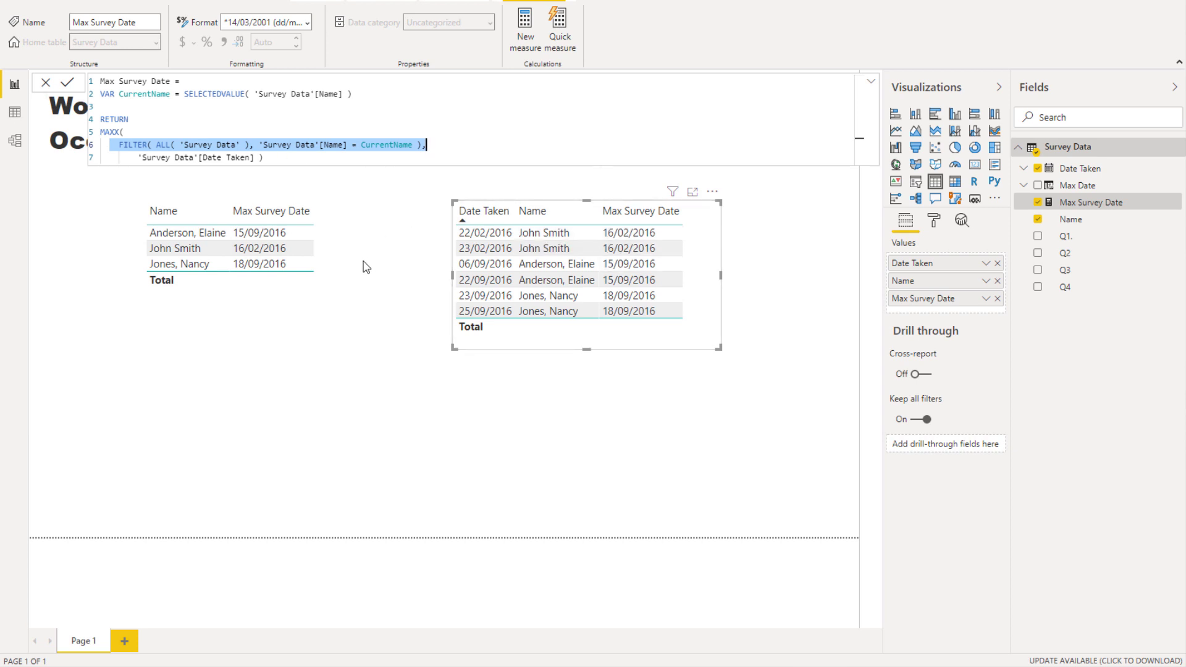
Commit the original Max Survey Date formula, highlight its FILTER part, and enlarge the detailed table.
left_click(380, 145)
key("Return")
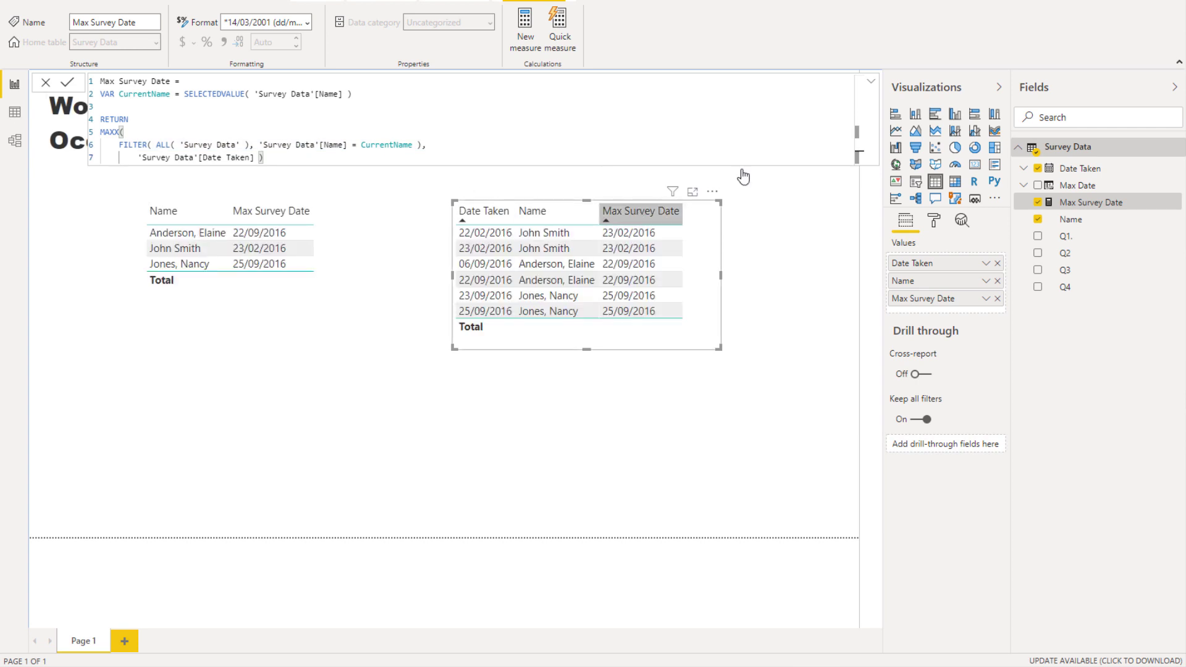
left_click_drag(303, 159, 98, 48)
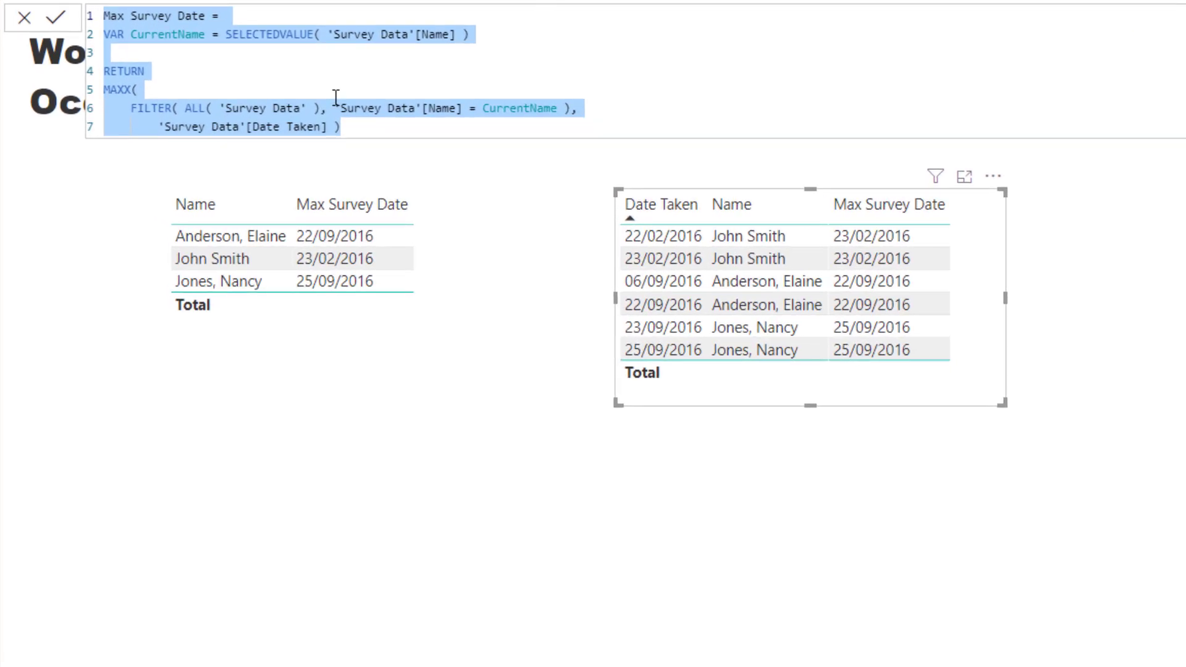
left_click(132, 106)
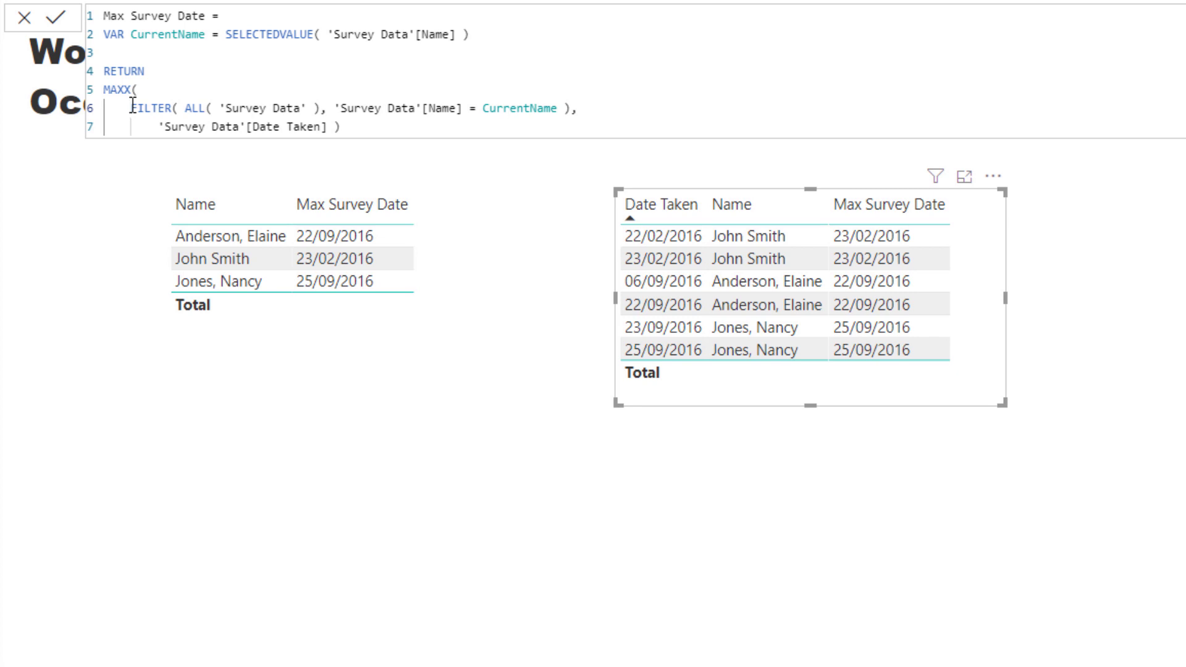
left_click_drag(131, 108, 333, 131)
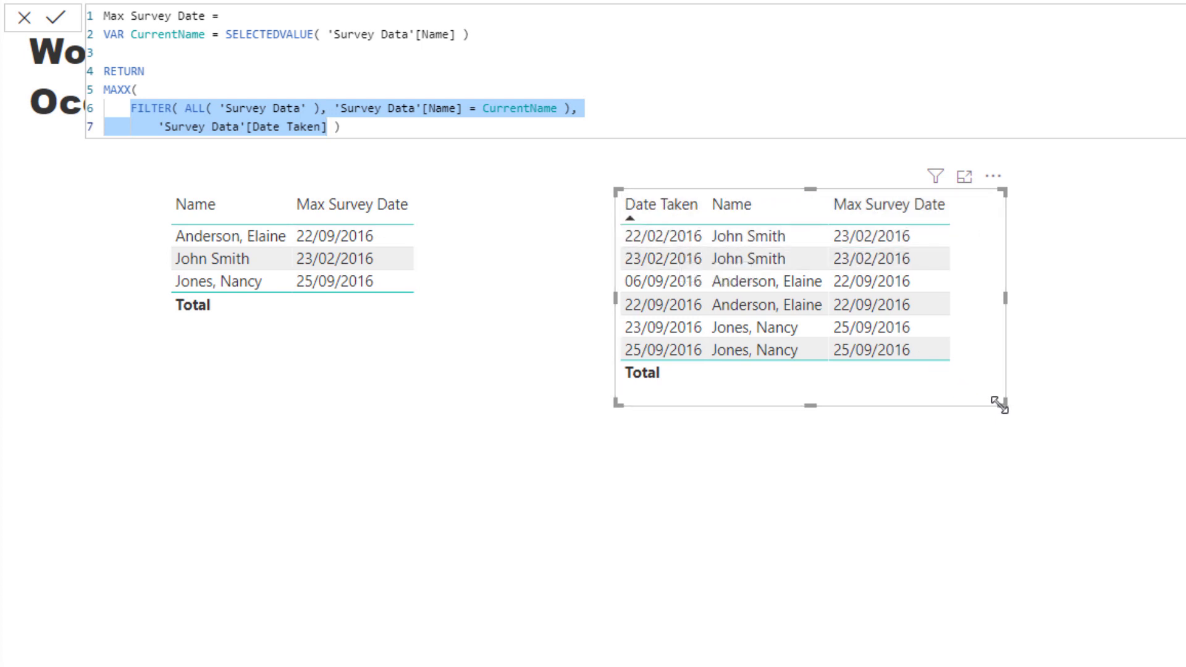
left_click_drag(1000, 404, 1078, 415)
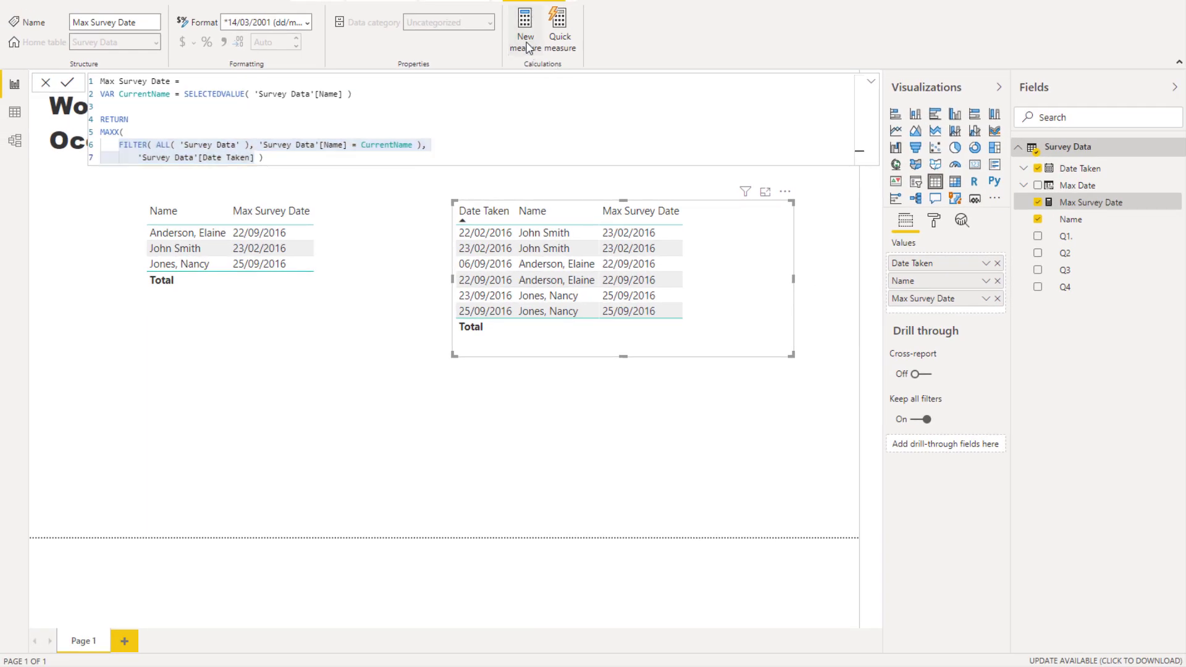
Create a new measure 'Days From Last Taken =' starting with [Max Survey Date].
left_click(525, 41)
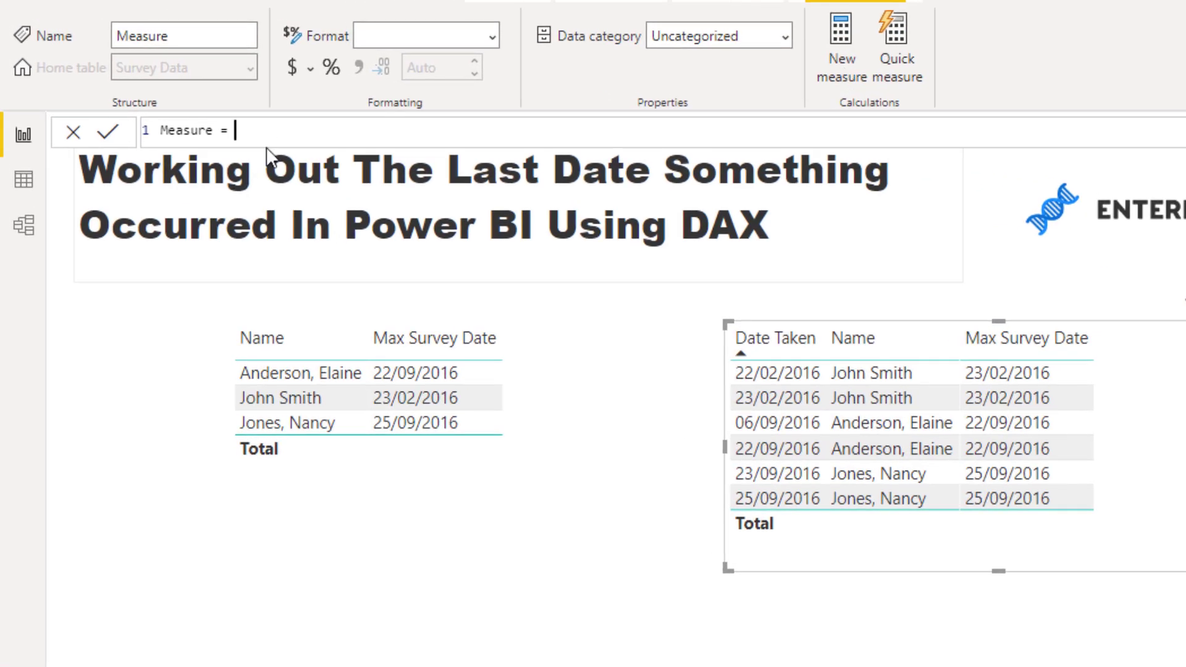
key("shift+Home")
type("D")
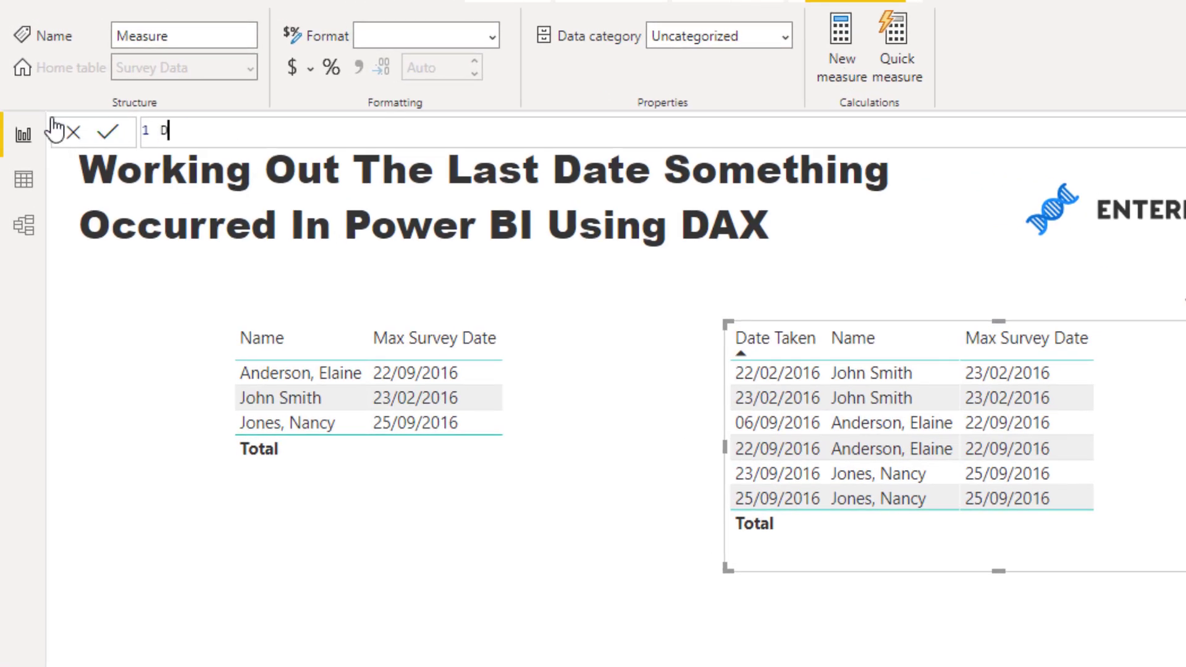
type("ays From Last Taken =")
key("shift+Return")
type("Max")
key("Down")
key("Tab")
Subtract SELECTEDVALUE('Survey Data'[Date Taken]) in the formula and commit the measure.
type("- ")
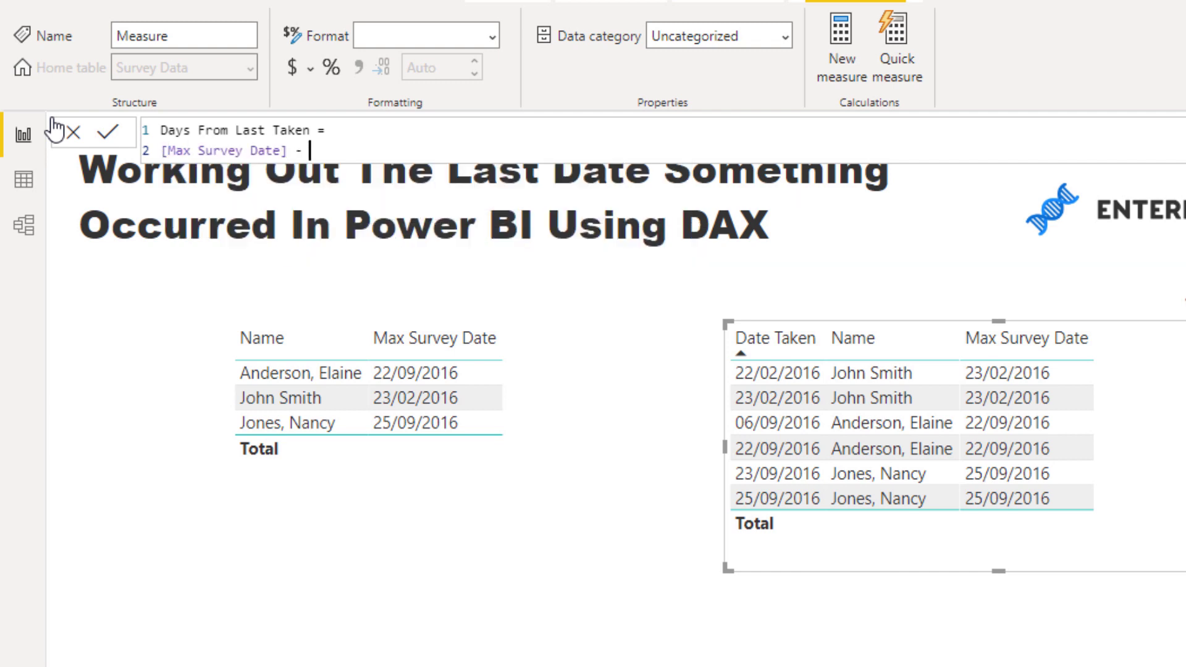
type("V")
key("BackSpace")
type("VALU")
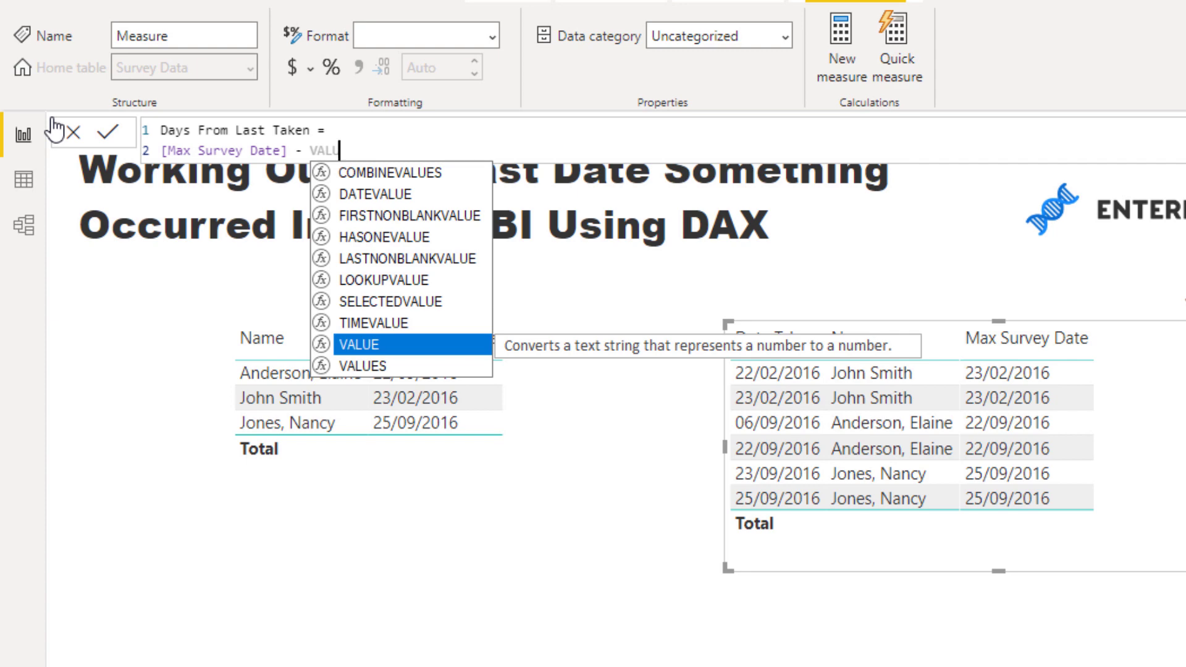
key("BackSpace")
key("BackSpace")
key("BackSpace")
key("BackSpace")
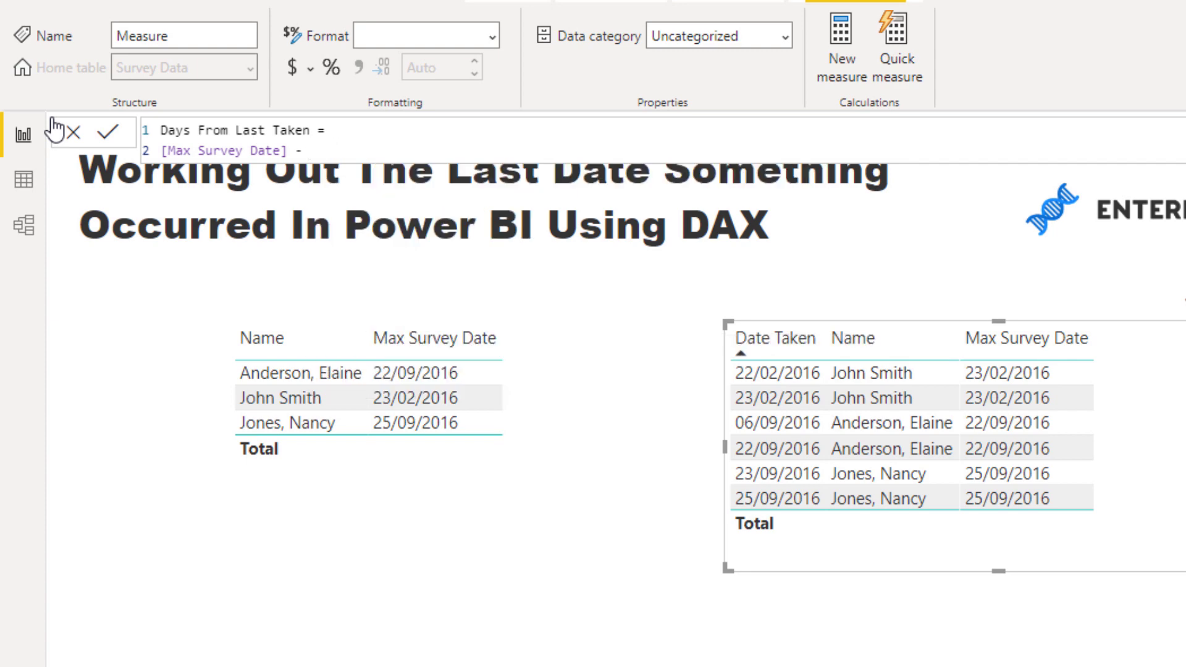
type("SELE")
key("Down")
key("Down")
key("Down")
key("Down")
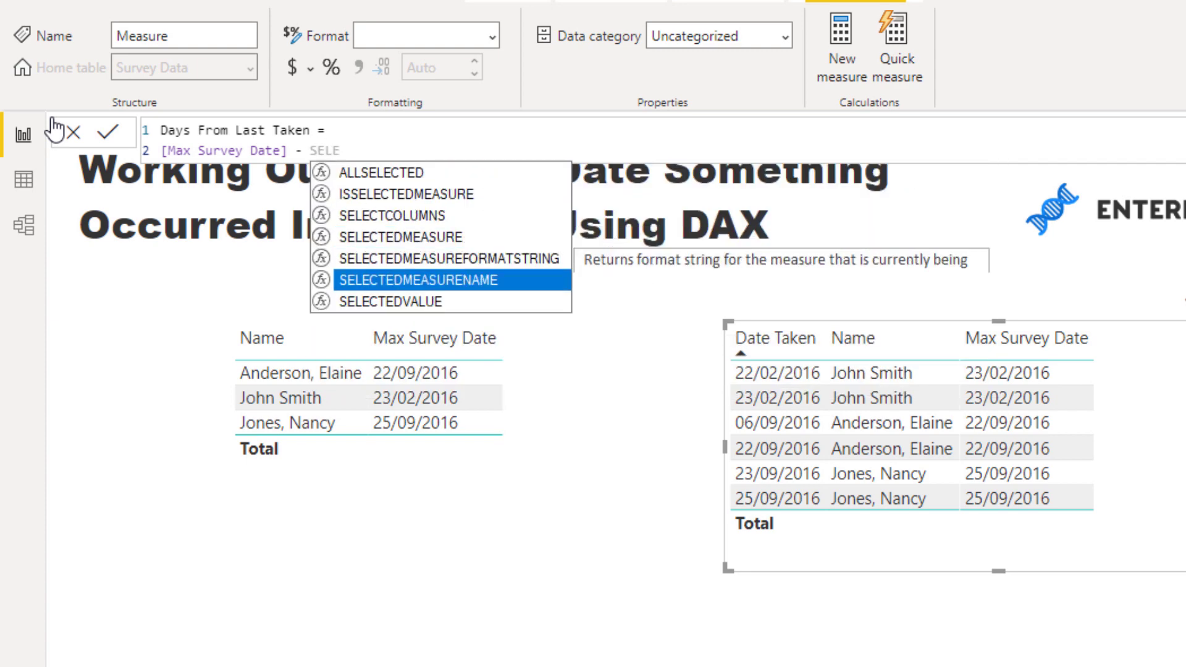
key("Tab")
type("D")
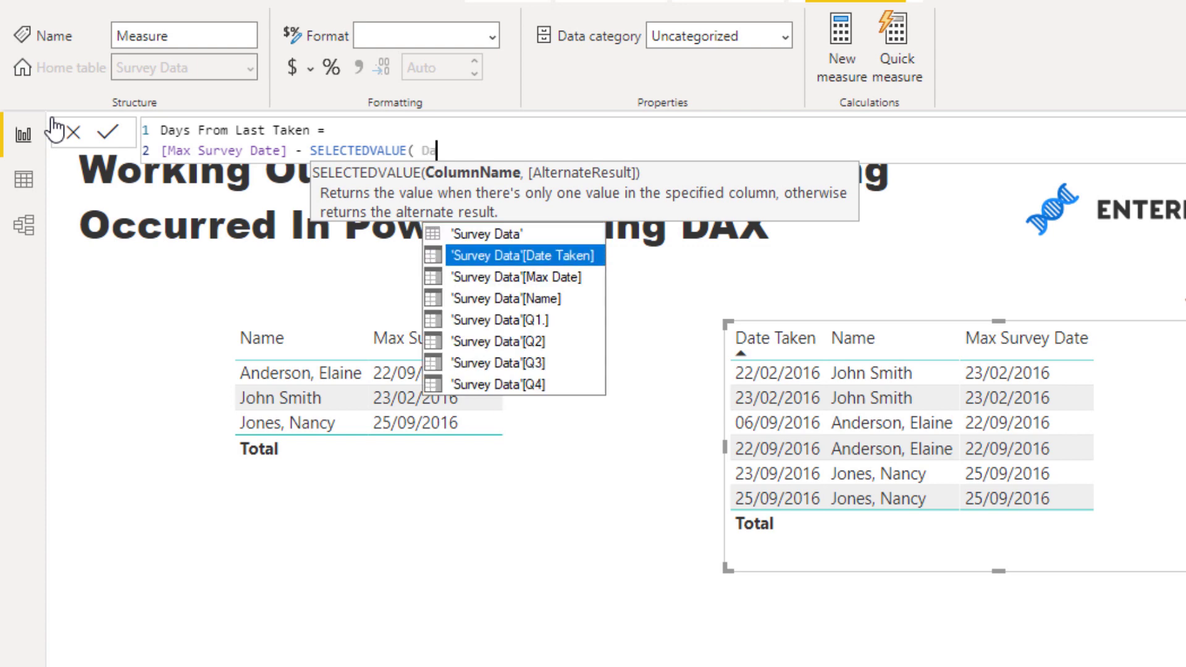
key("Tab")
type(")")
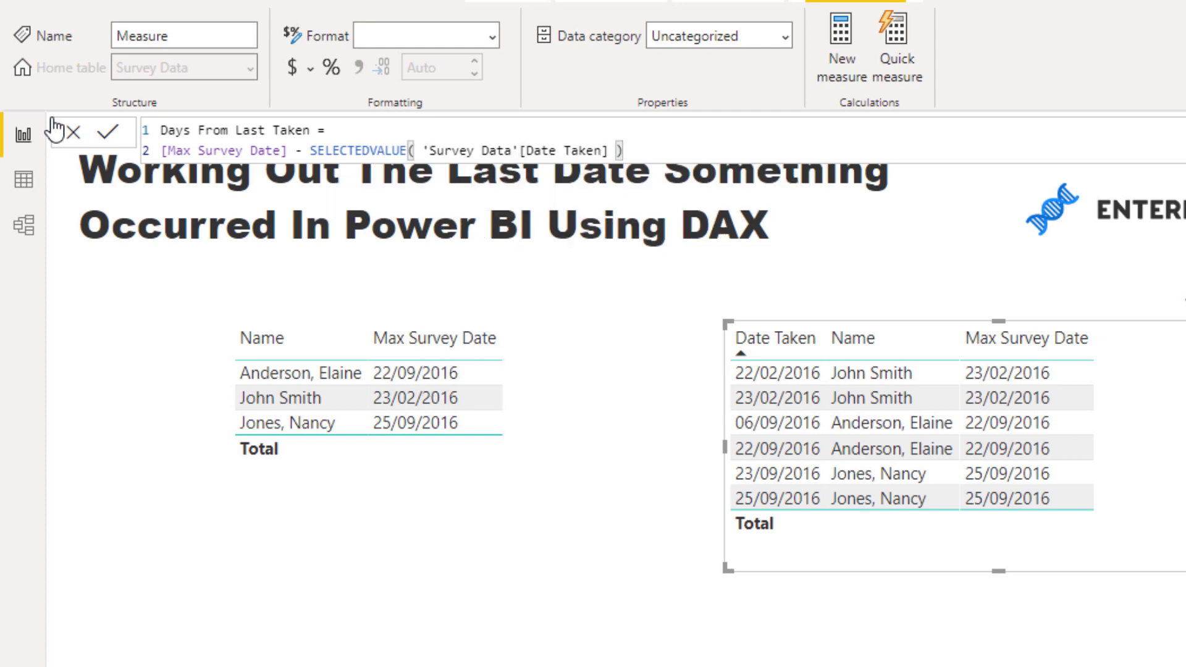
key("Return")
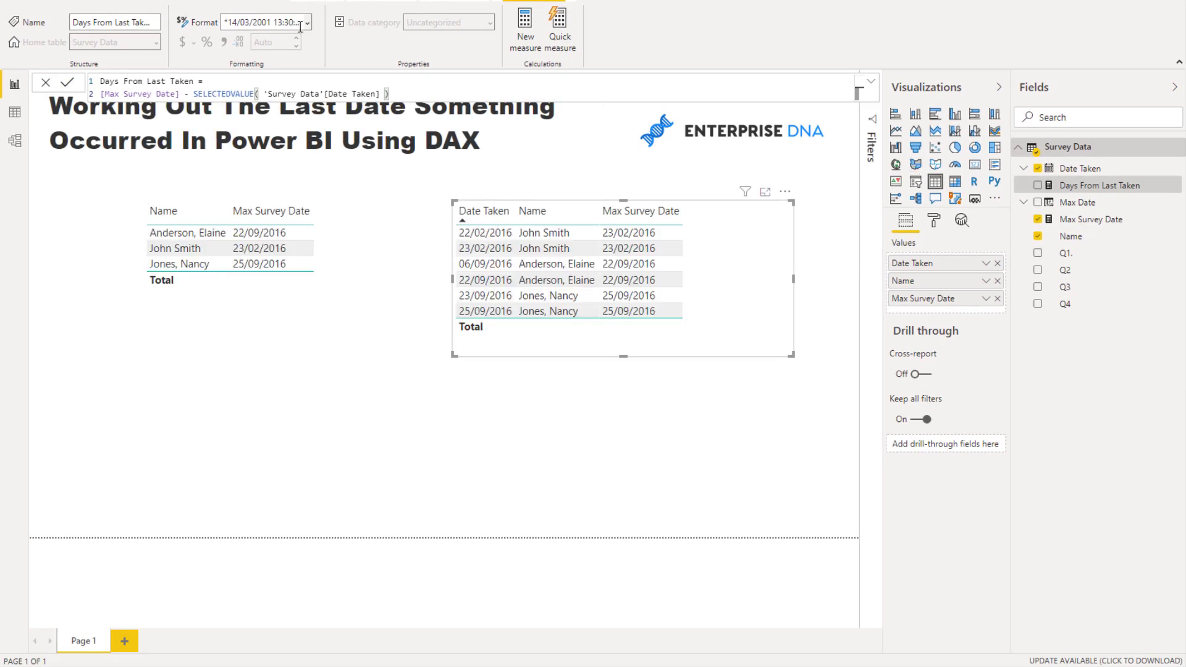
Check the measure's format list, leaving it on General Date.
left_click(307, 23)
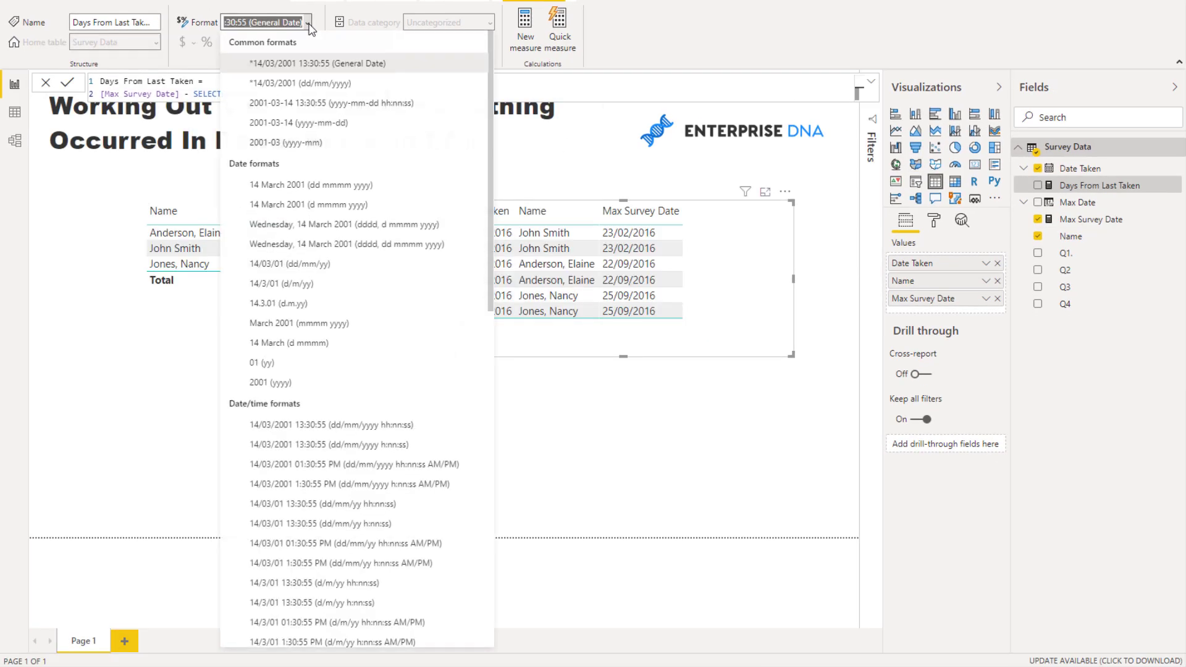
left_click(309, 25)
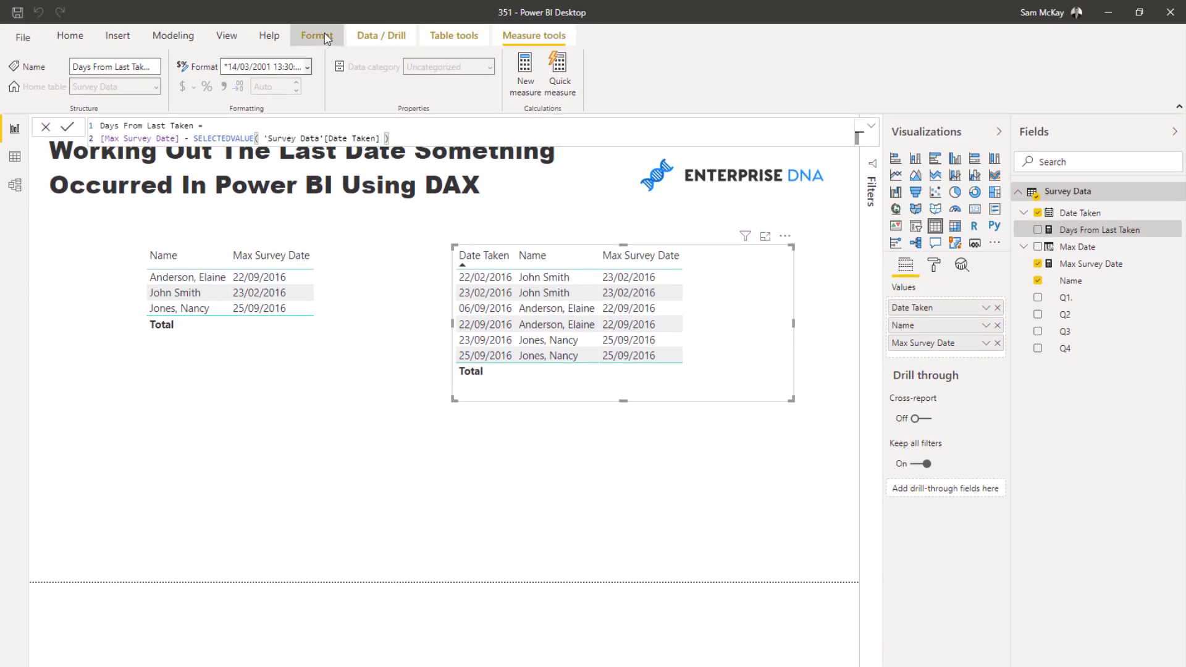
left_click(317, 4)
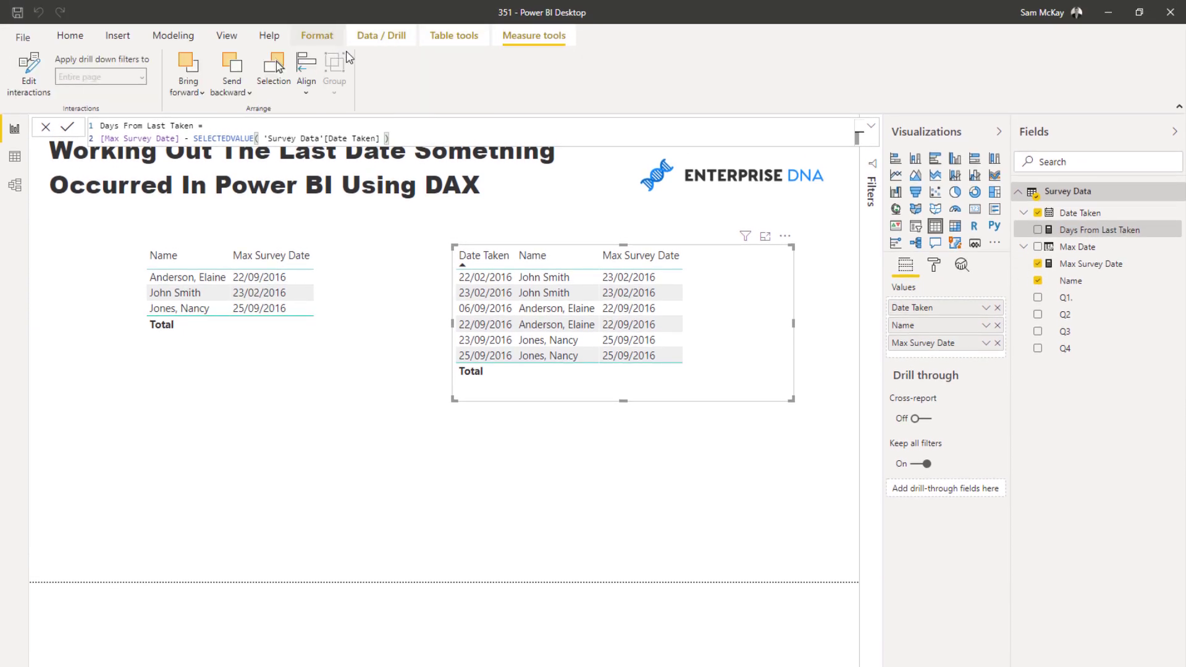
left_click(530, 37)
left_click(307, 67)
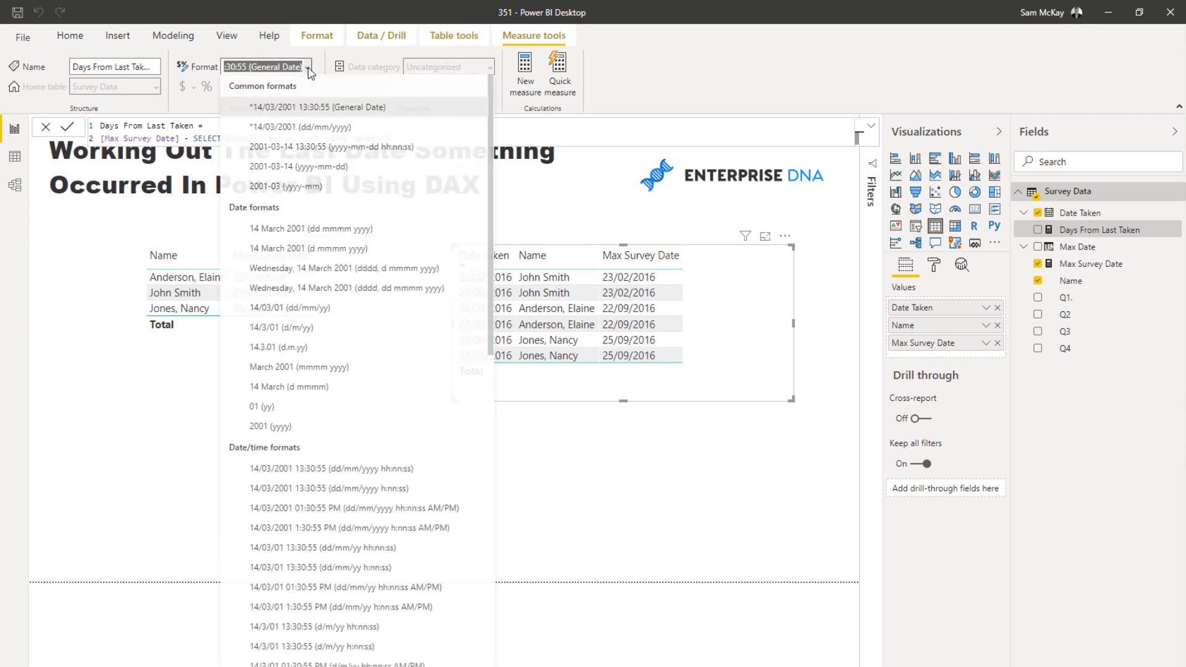
left_click(321, 107)
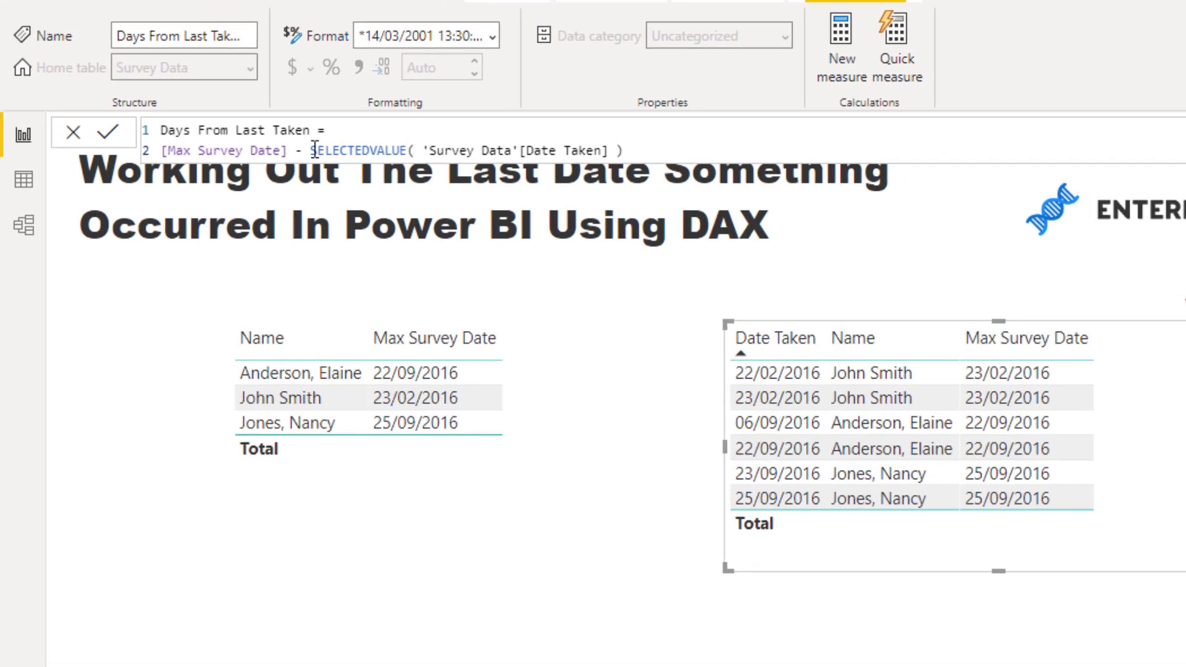
Wrap SELECTEDVALUE in VALUE(), then add the measure to the right-hand table and widen it.
left_click(225, 142)
type("(VALUE(")
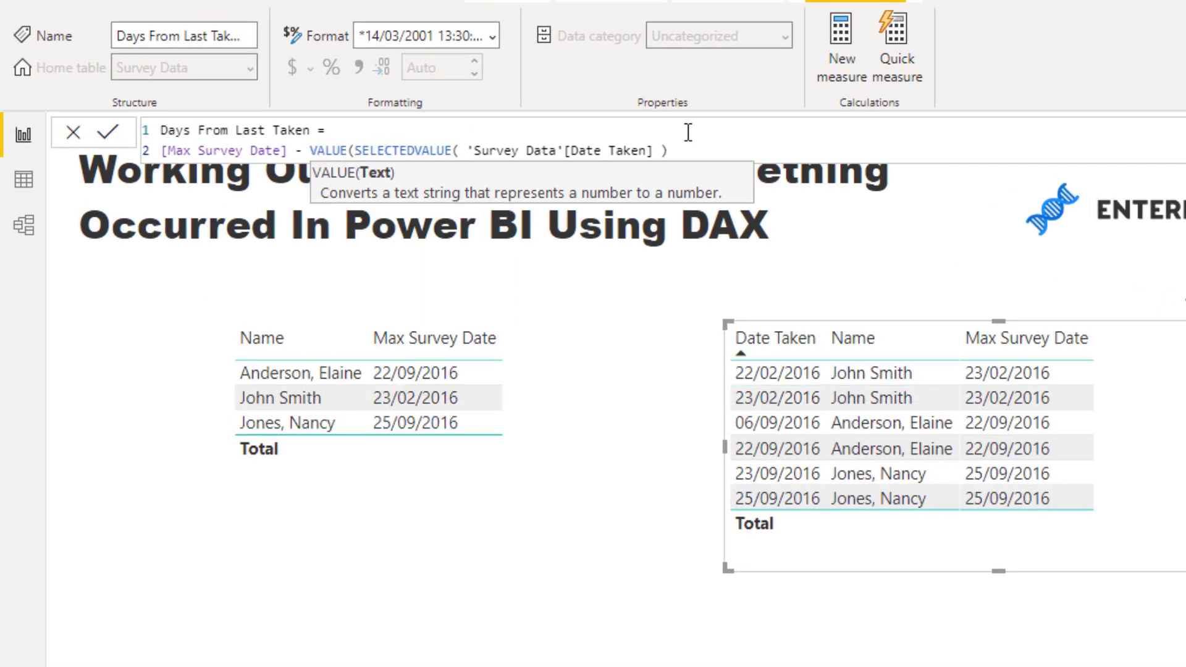
left_click(693, 148)
type(")")
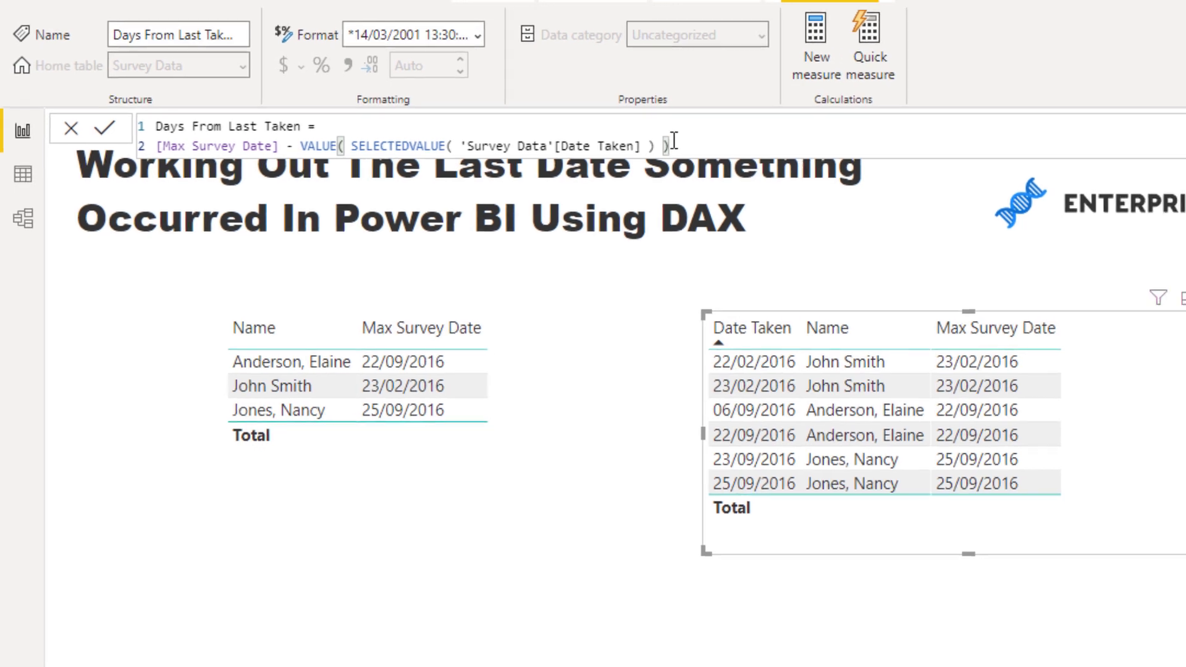
key("Return")
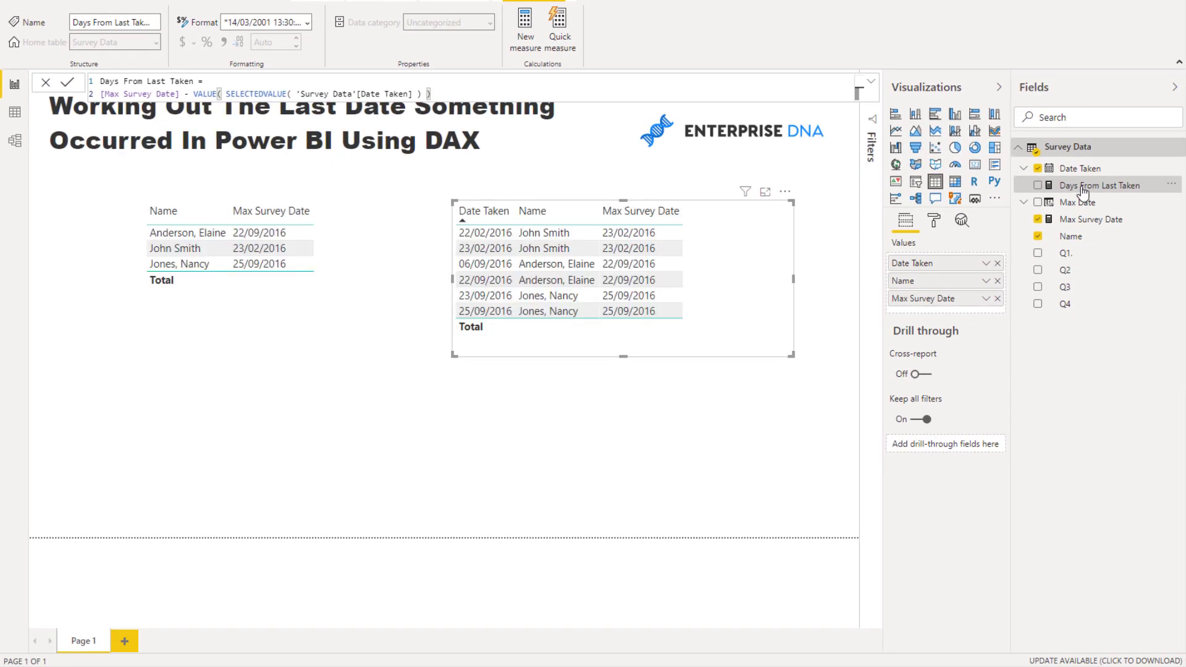
left_click_drag(1081, 188, 744, 263)
left_click_drag(792, 357, 809, 349)
Define VAR Days = [Max Survey Date] - SELECTEDVALUE('Survey Data'[Date Taken]), removing the VALUE wrapper.
left_click(226, 81)
key("Return")
type("VA")
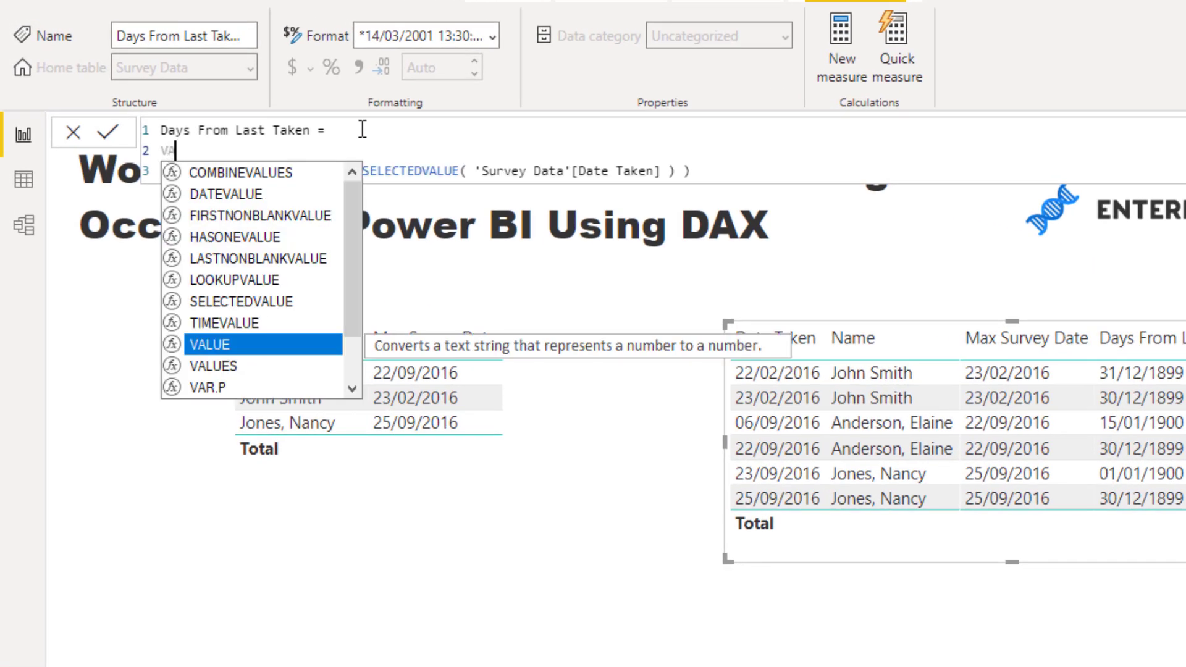
type("R")
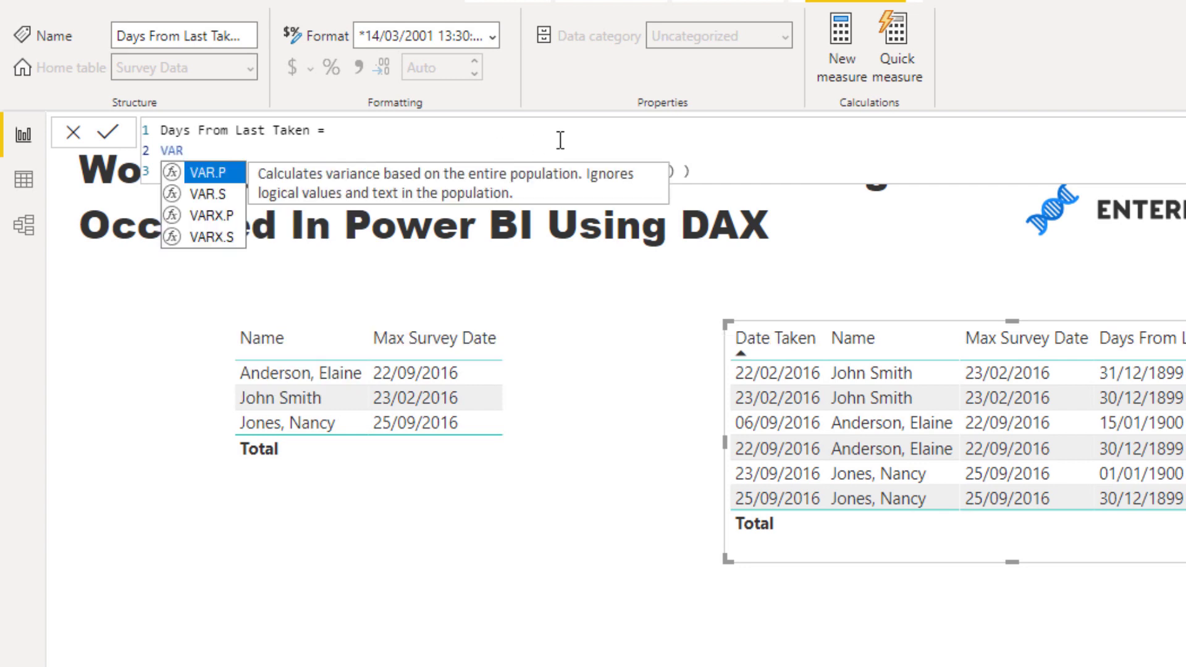
type(" Days")
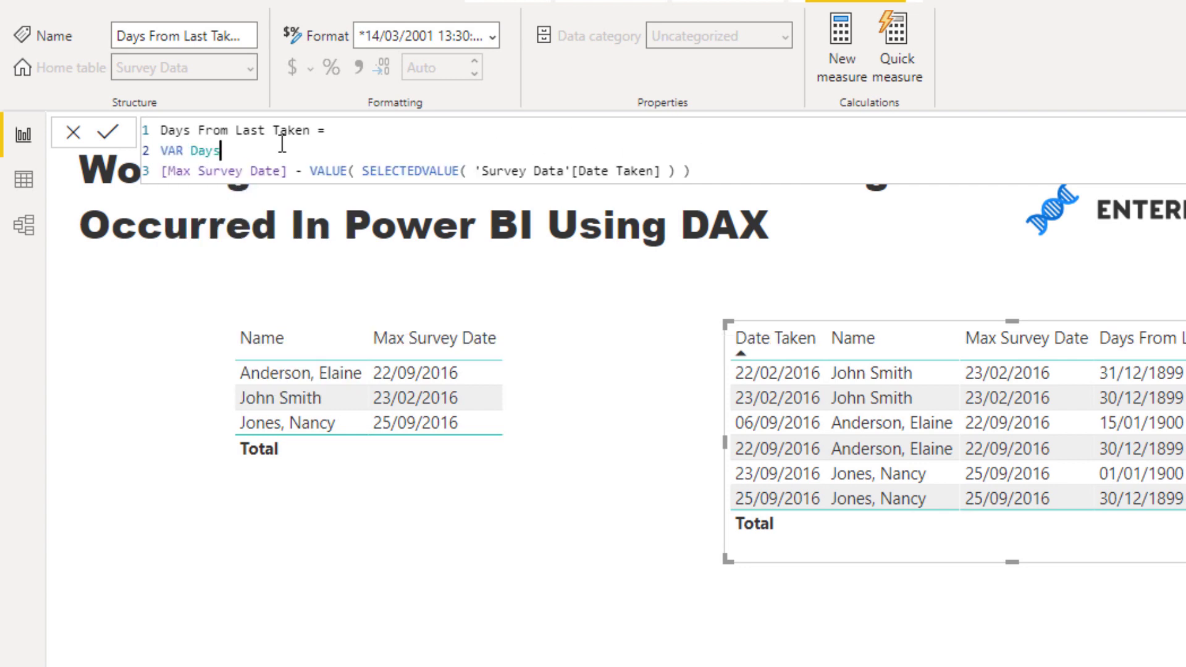
left_click(161, 171)
key("BackSpace")
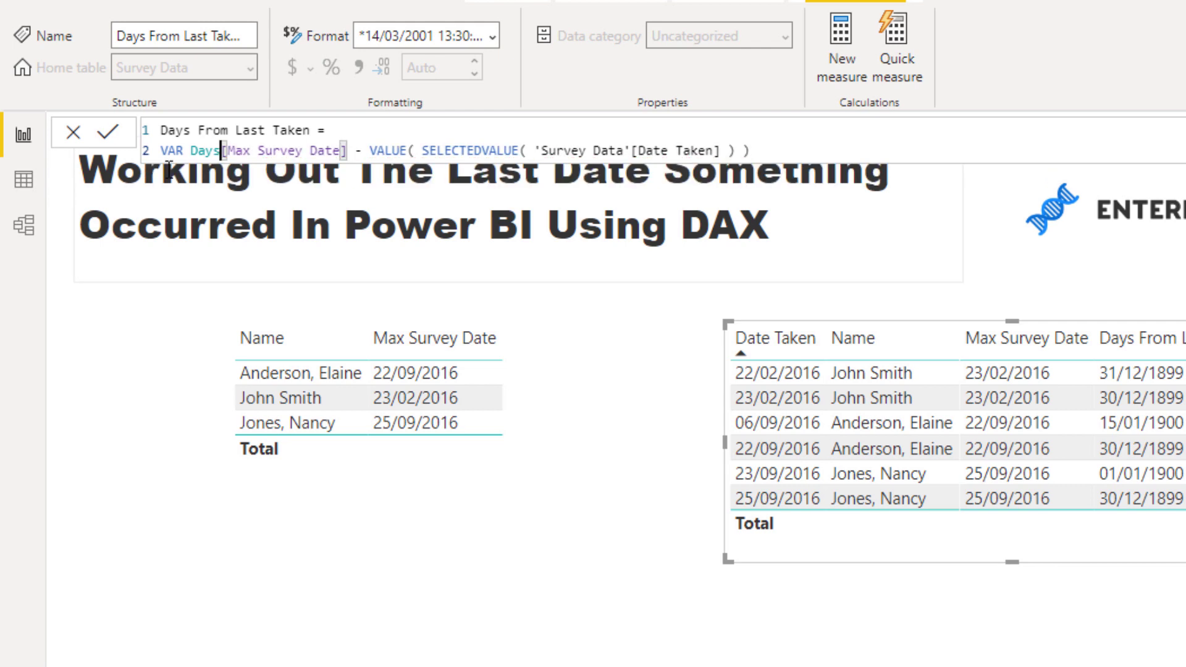
type("=")
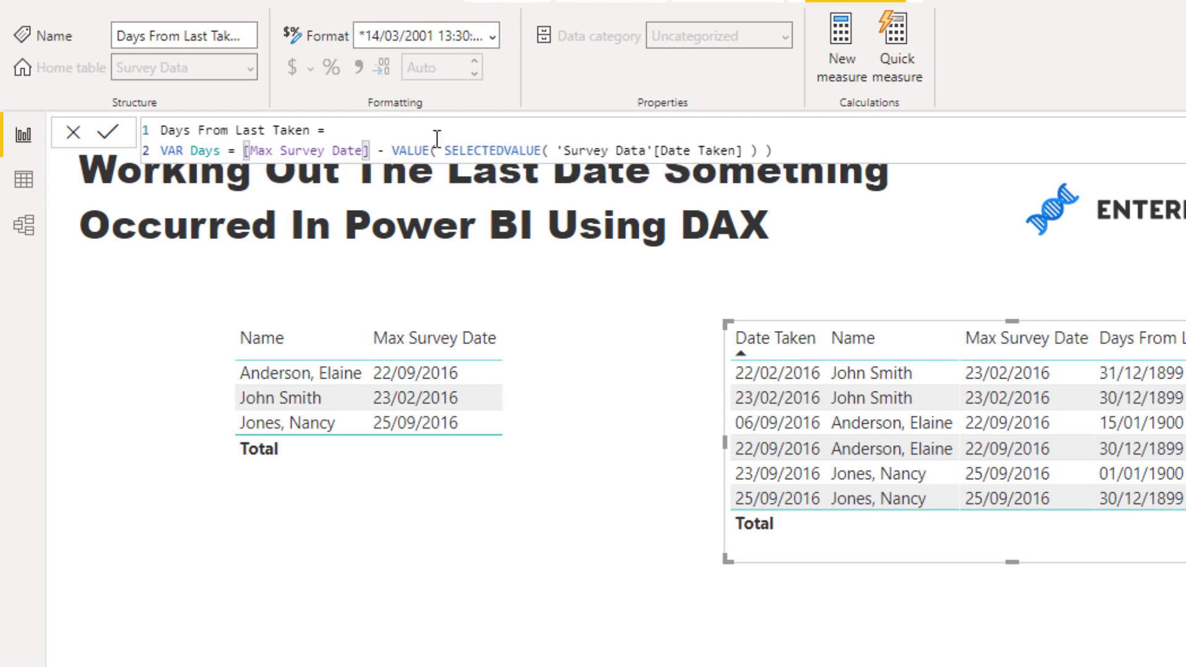
left_click(443, 150)
left_click_drag(443, 150, 391, 150)
key("BackSpace")
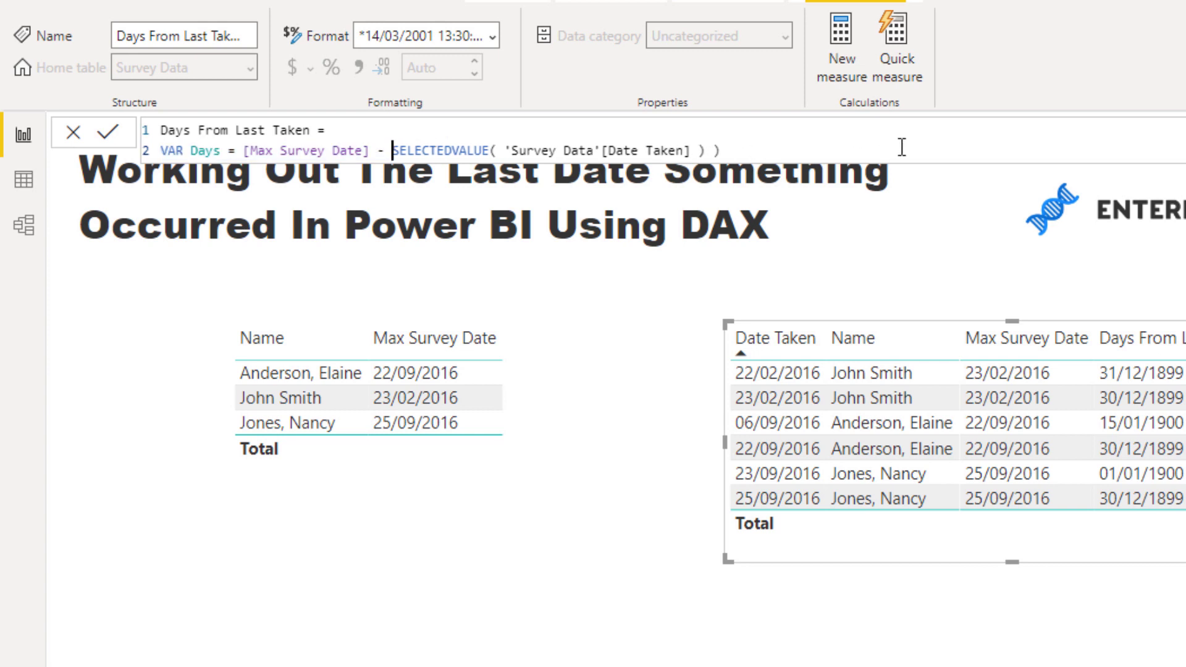
left_click(820, 138)
left_click(808, 147)
key("BackSpace")
Add RETURN VALUE( Days ) and commit the rewritten measure.
key("shift+Return")
key("shift+Return")
type("RET")
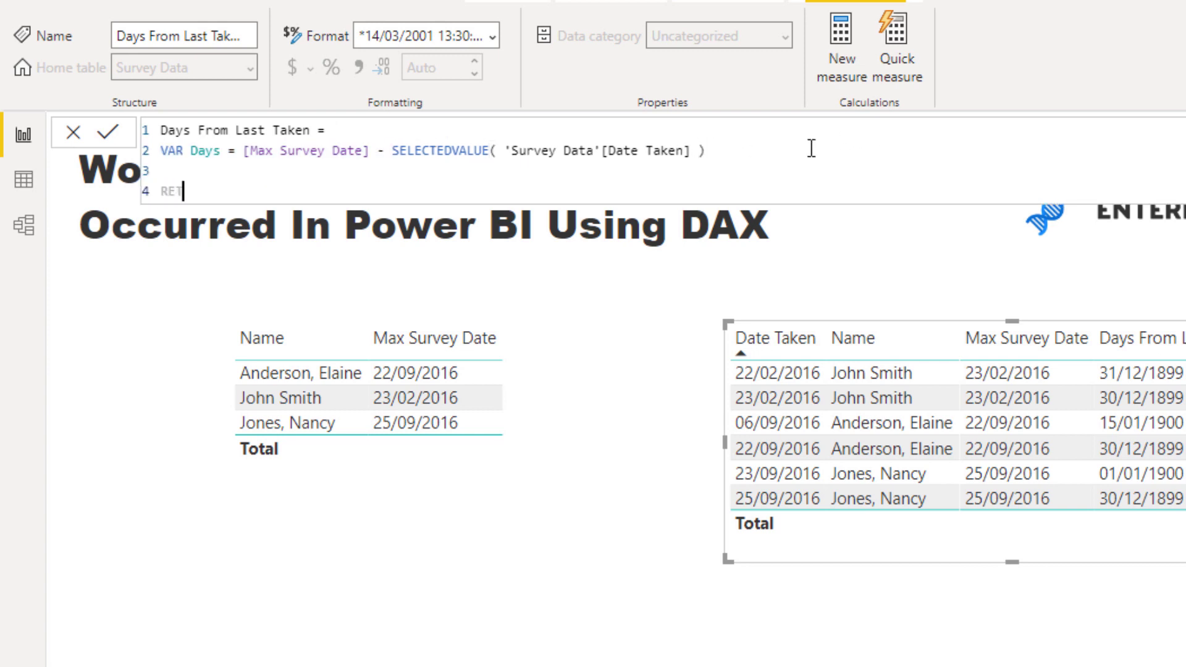
type("URN")
key("shift+Return")
type("VALUE")
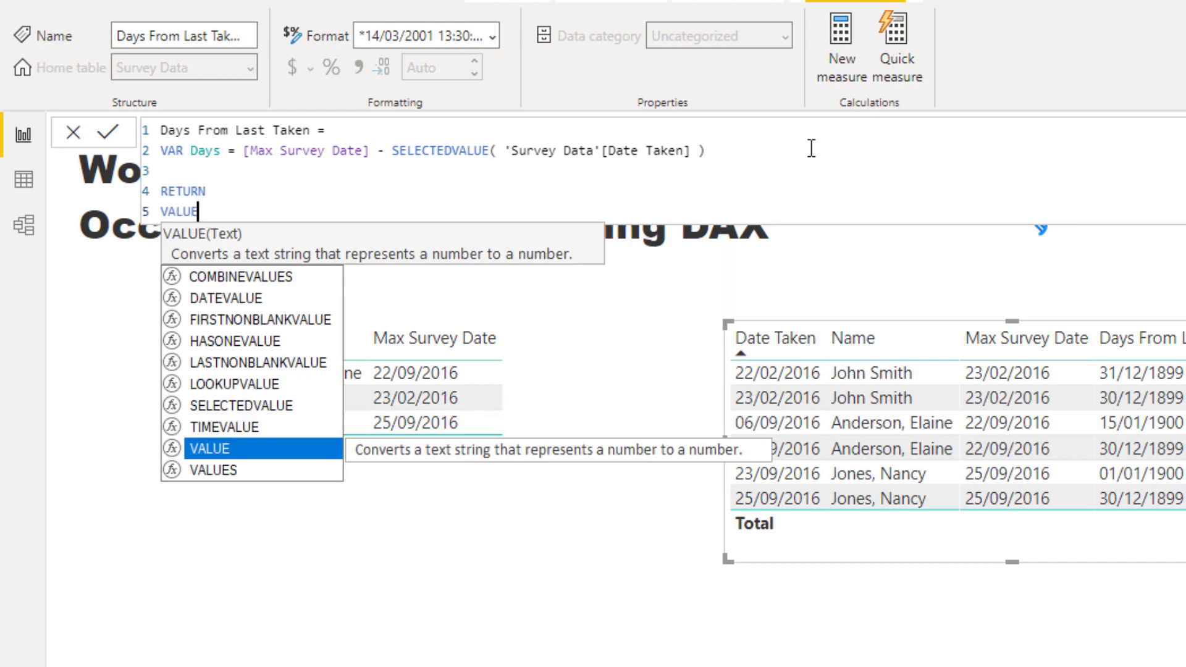
type("( Days")
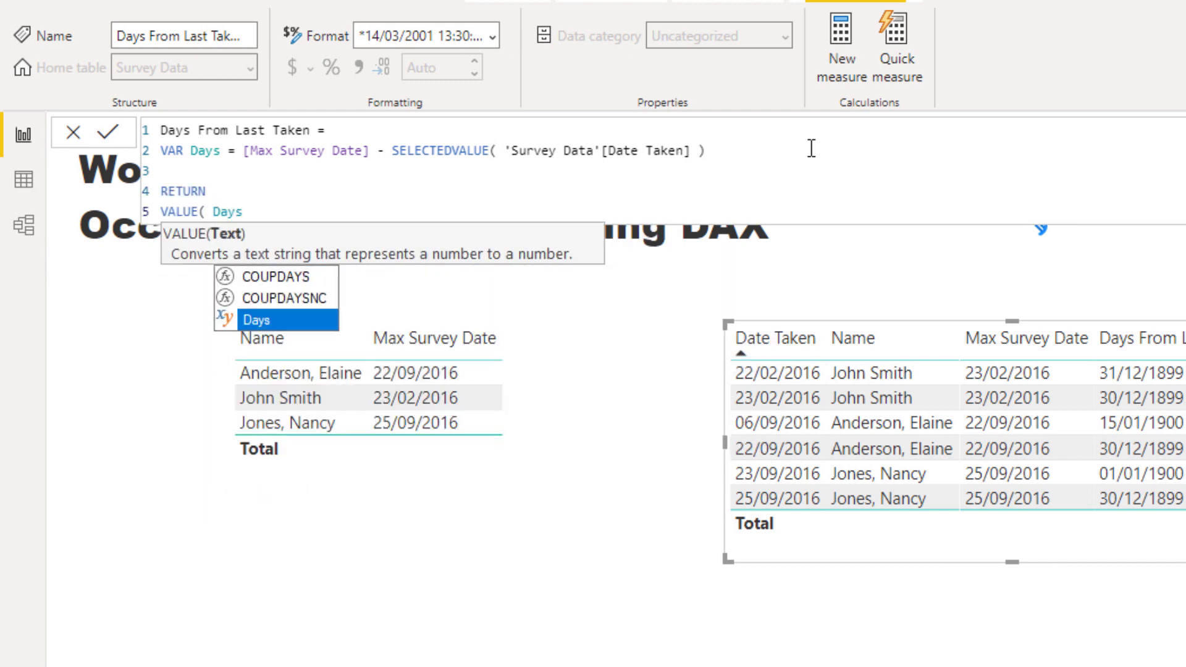
type(" )")
key("Return")
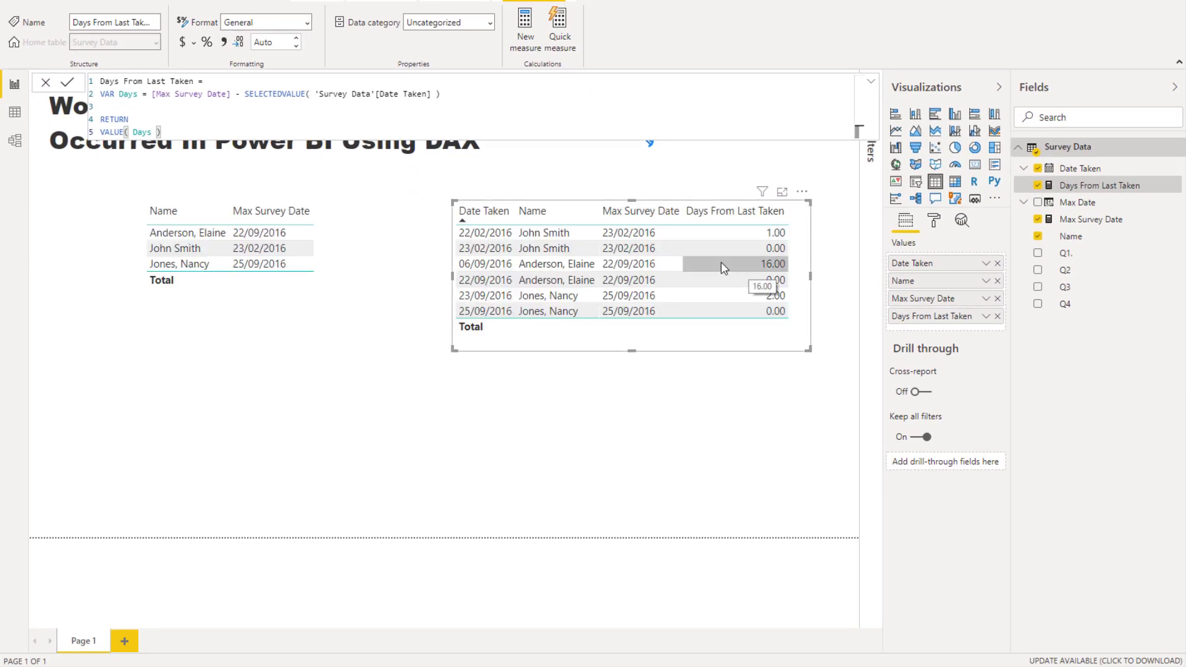
Set Days From Last Taken's decimal places from Auto to 0.
double_click(273, 43)
type("0")
key("Return")
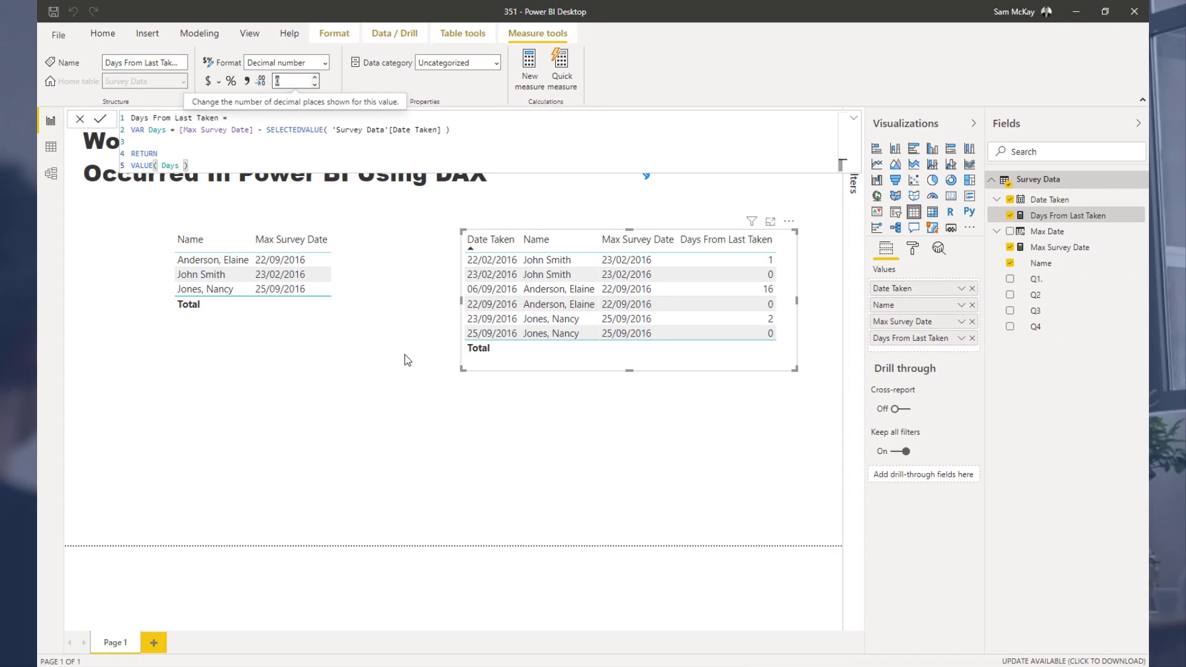
Deselect the table to close the formula bar, leaving whole-number day counts showing.
left_click(531, 384)
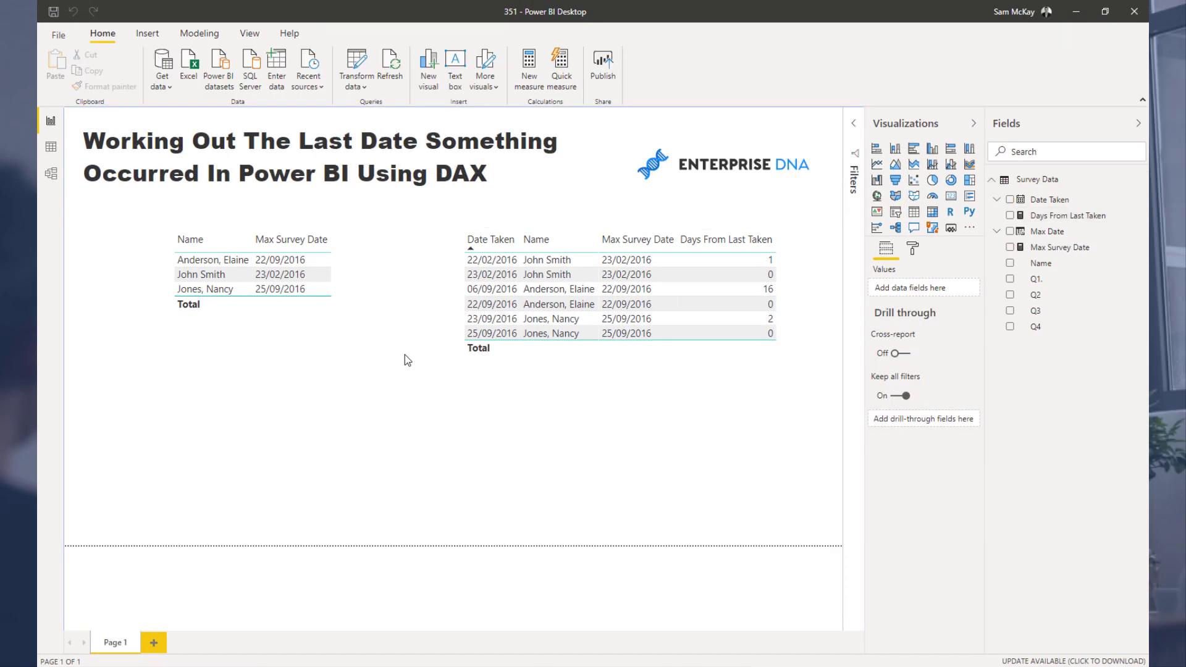